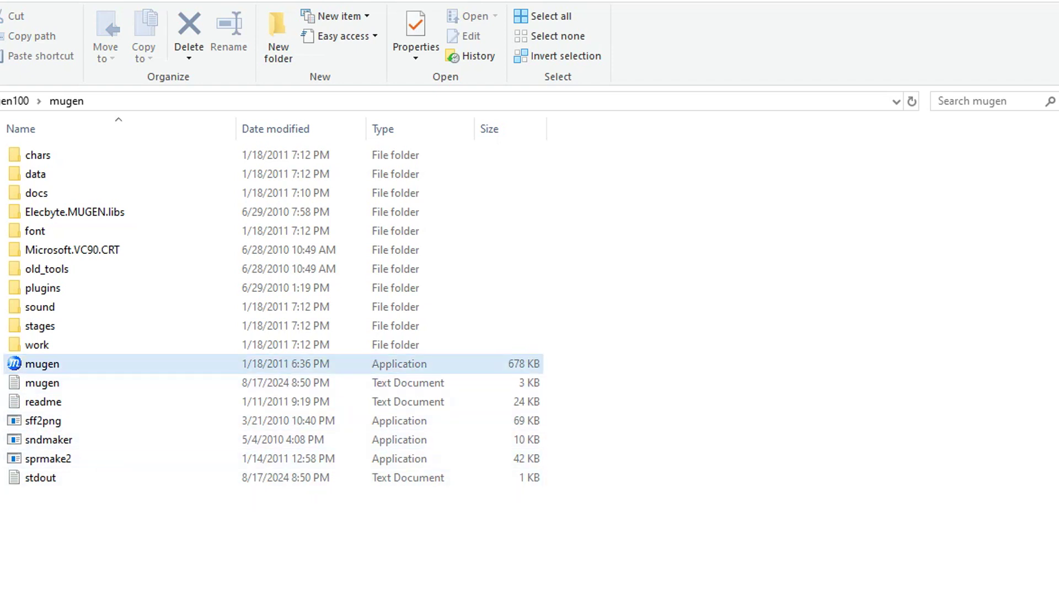
# Step: Launch MUGEN, browse its title menu, exit the game, then open the data folder
pyautogui.click(42, 363)
pyautogui.press('Return')
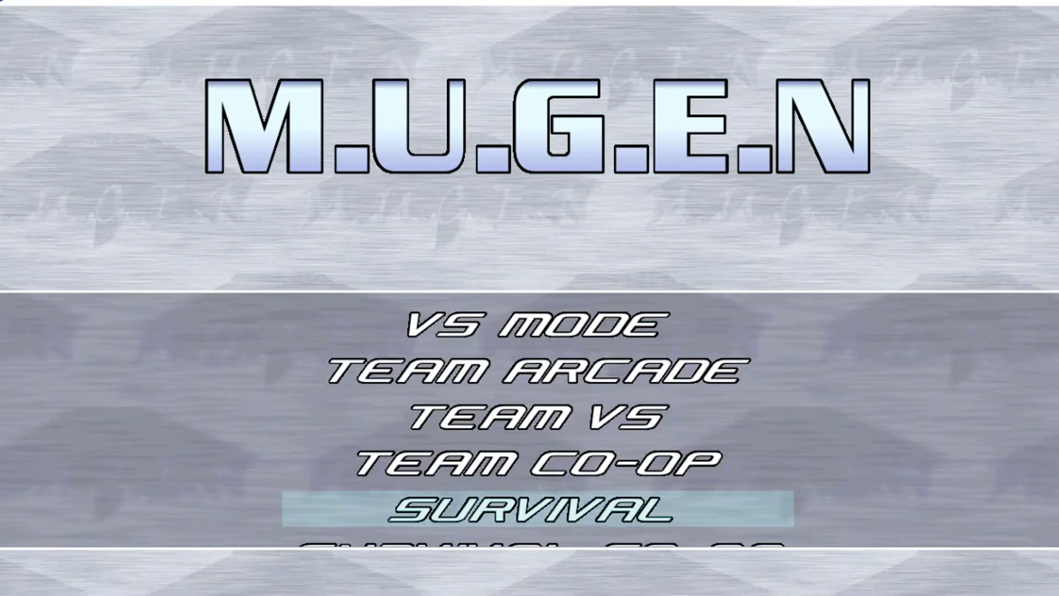
pyautogui.press('Down')
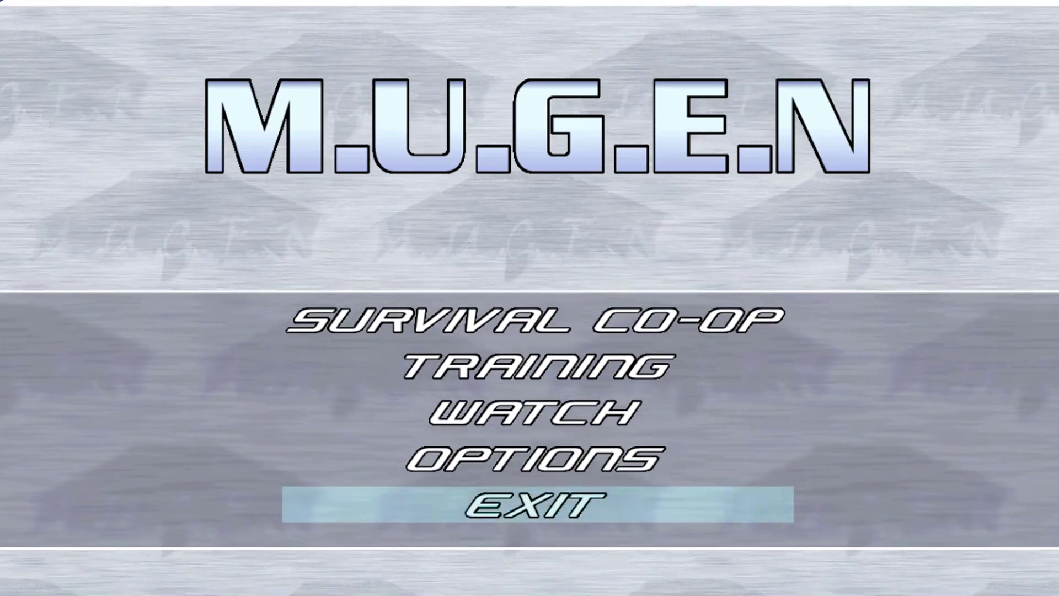
pyautogui.press('Up')
pyautogui.press('Down')
pyautogui.press('Return')
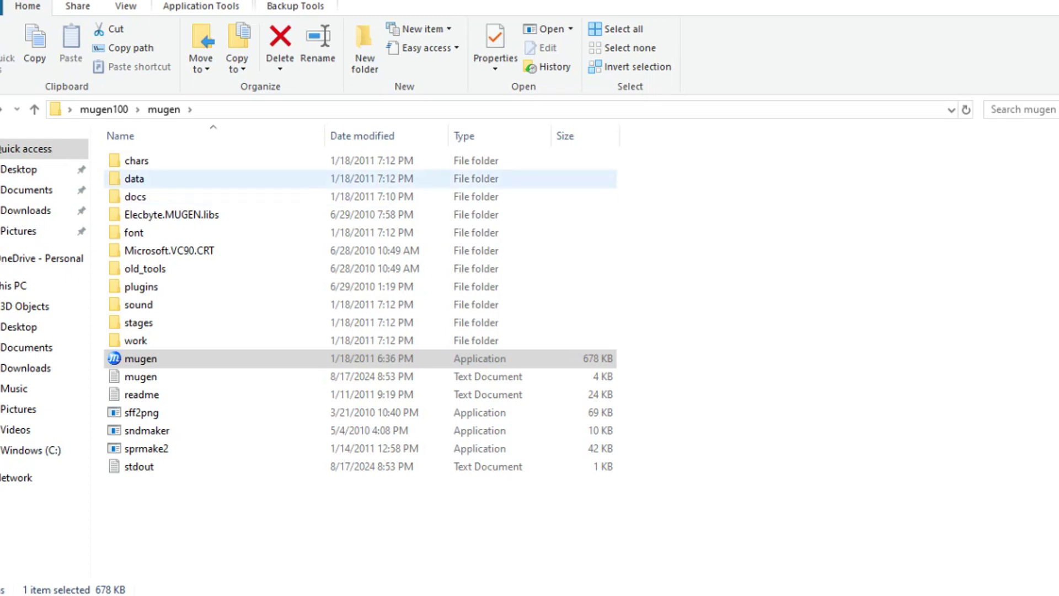
pyautogui.doubleClick(134, 178)
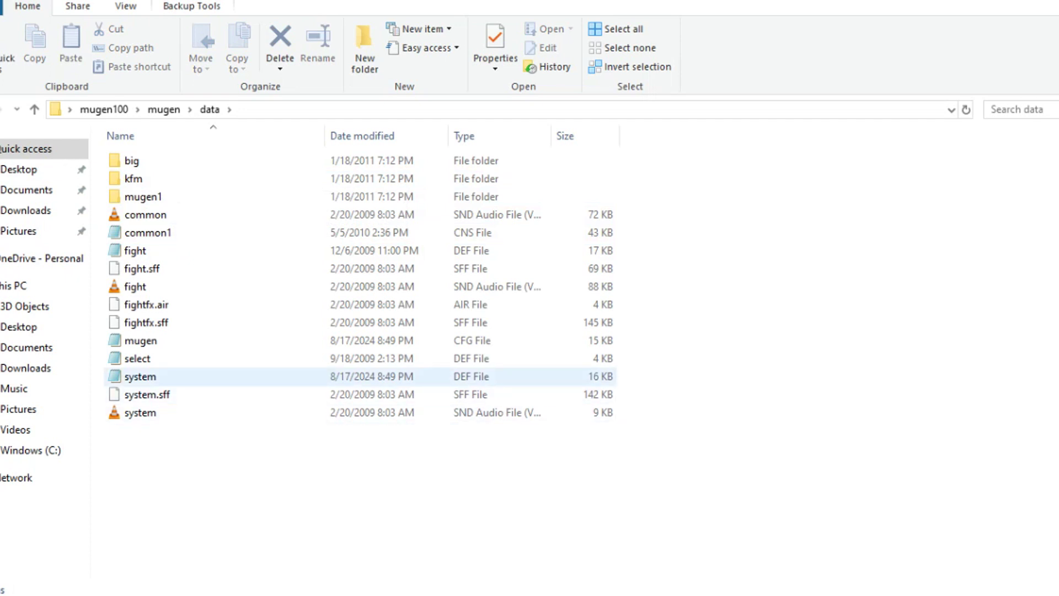
# Step: Open the data folder's system.def in Notepad and scroll to the [Title Info] section
pyautogui.doubleClick(140, 376)
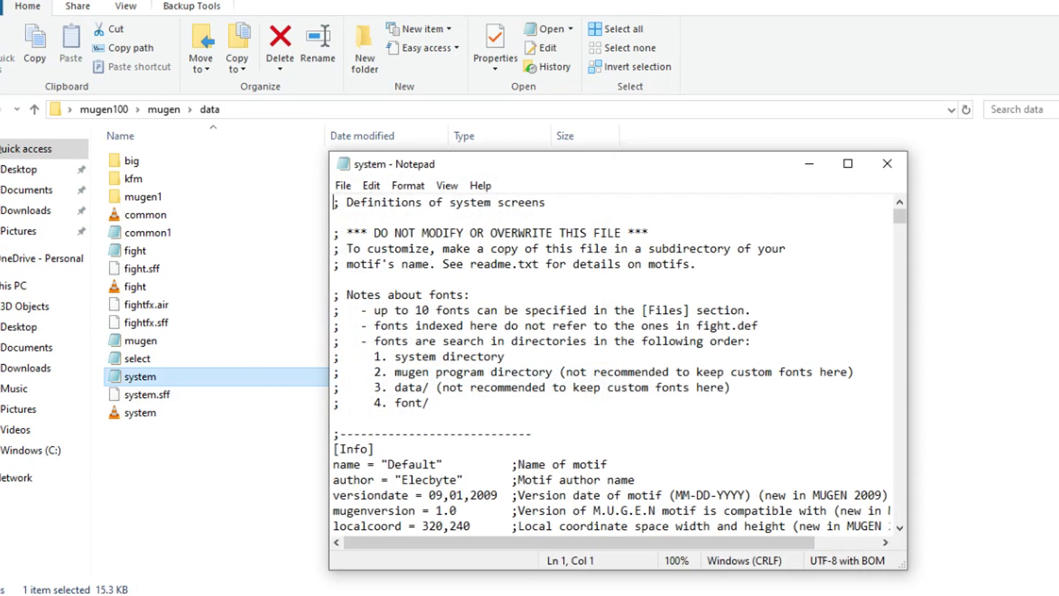
pyautogui.moveTo(590, 172); pyautogui.dragTo(556, 120)
pyautogui.scroll(-7, 579, 308)
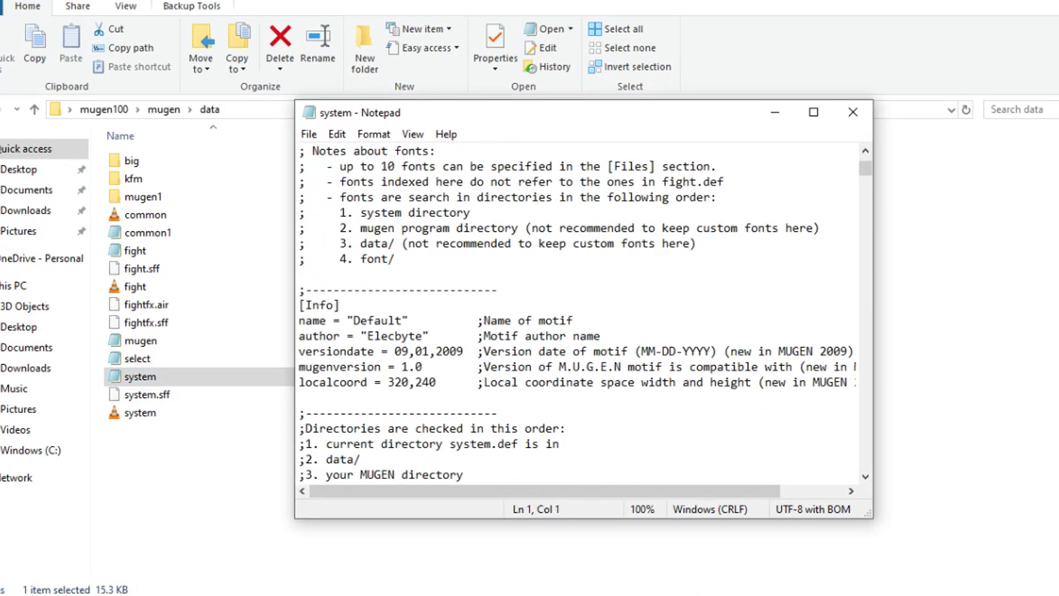
pyautogui.scroll(-14, 580, 312)
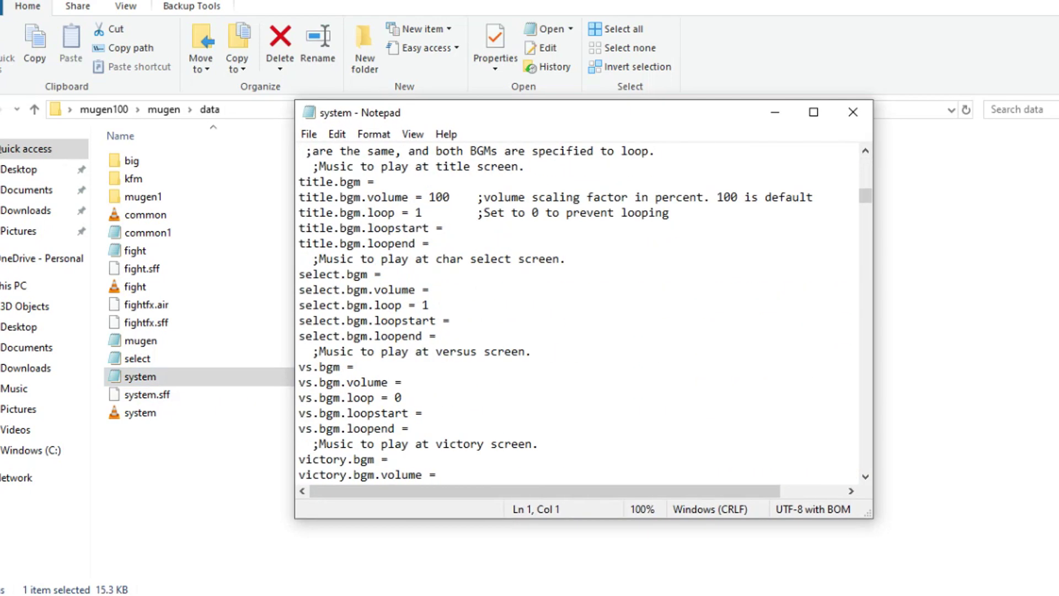
pyautogui.scroll(-6, 579, 311)
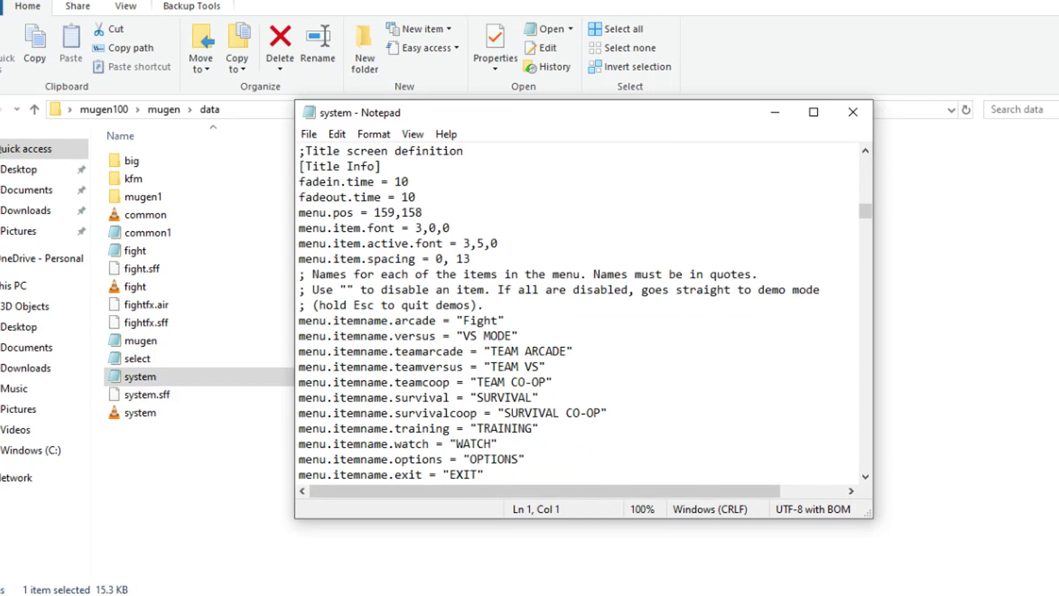
pyautogui.scroll(1, 579, 311)
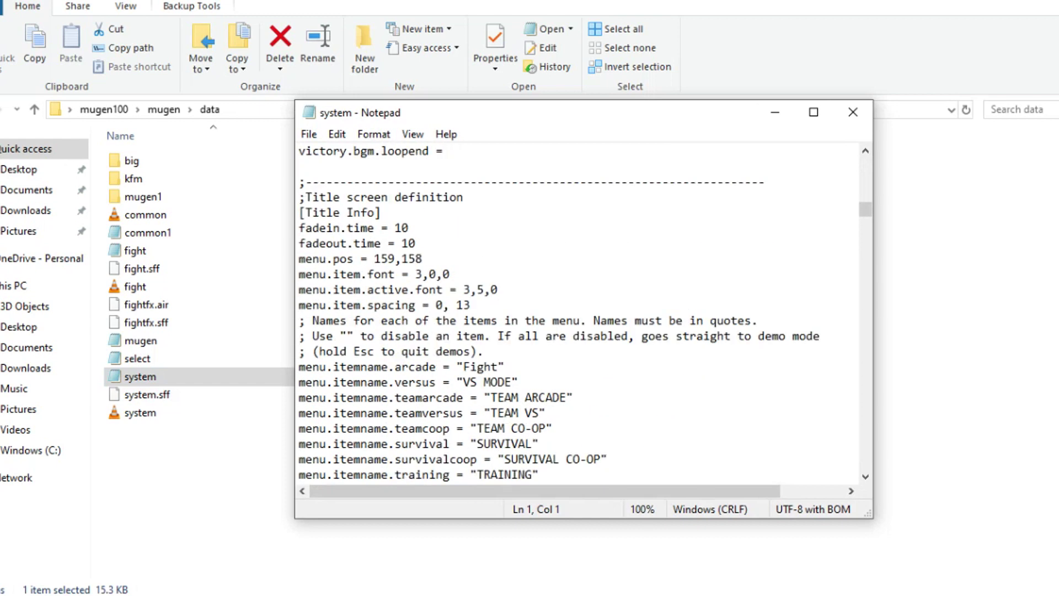
pyautogui.scroll(-3, 579, 311)
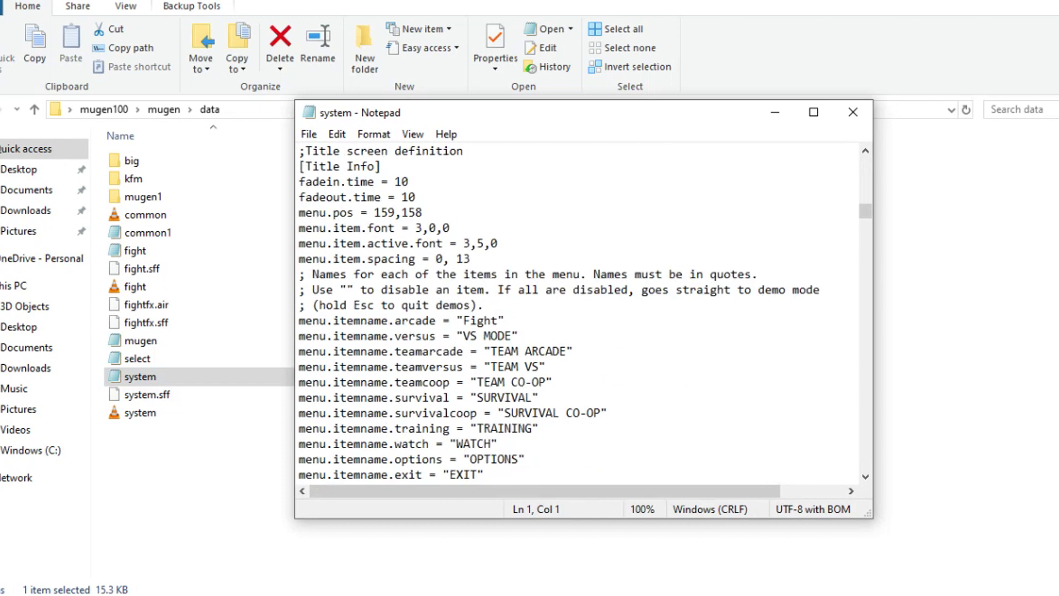
pyautogui.scroll(1, 579, 312)
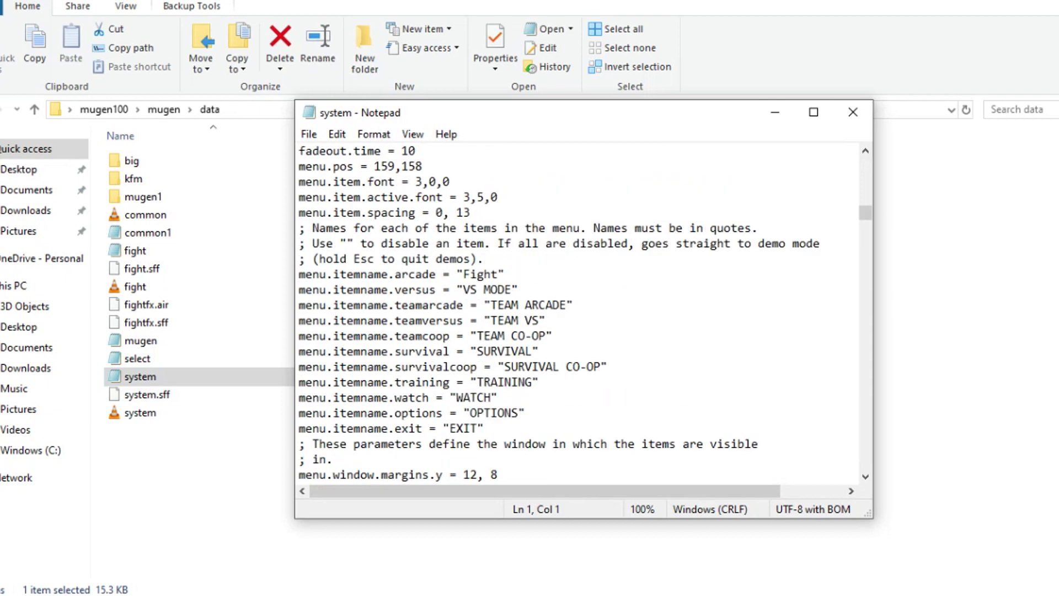
# Step: Go through the menu.itemname lines from teamarcade down to EXIT
pyautogui.click(478, 305)
pyautogui.click(525, 305)
pyautogui.click(517, 320)
pyautogui.click(491, 336)
pyautogui.click(498, 351)
pyautogui.click(546, 367)
pyautogui.click(518, 382)
pyautogui.click(469, 397)
pyautogui.click(498, 413)
pyautogui.click(464, 428)
pyautogui.scroll(12, 584, 313)
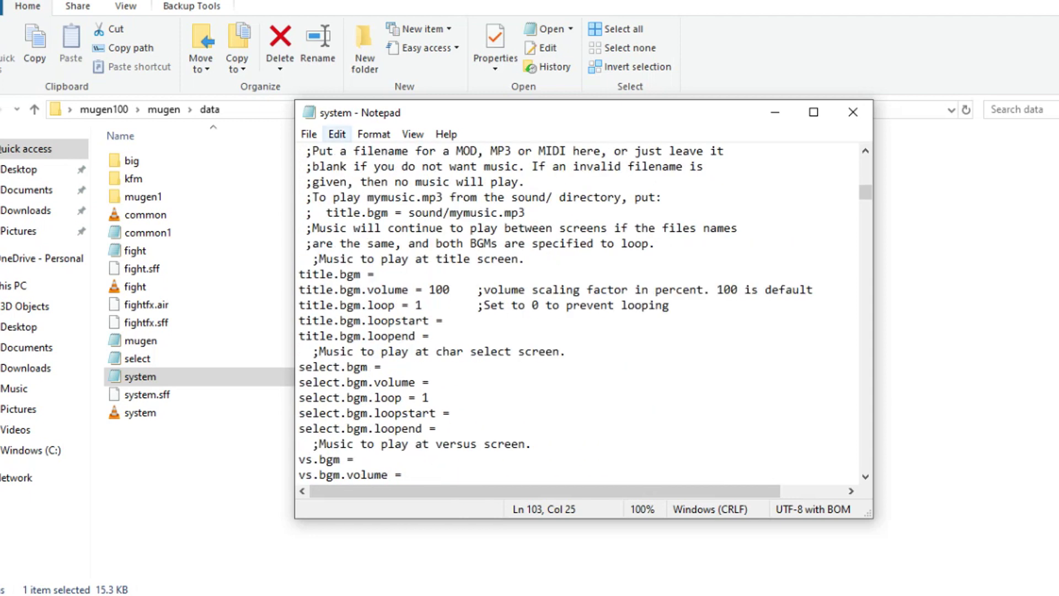
pyautogui.click(337, 134)
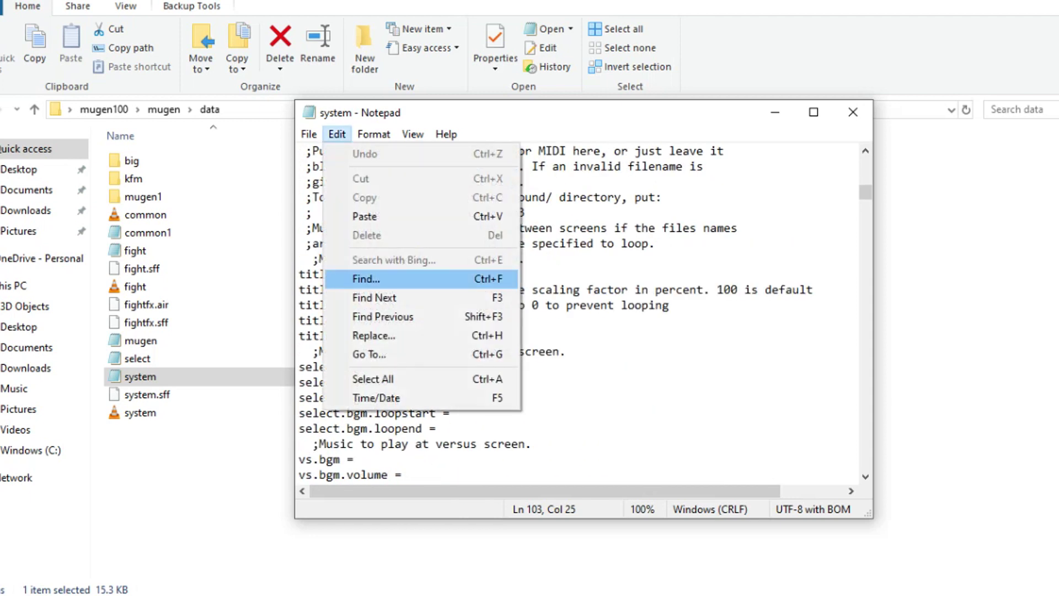
# Step: Find the next occurrence of 'motif' in the system file, then close the search
pyautogui.click(366, 279)
pyautogui.click(606, 288)
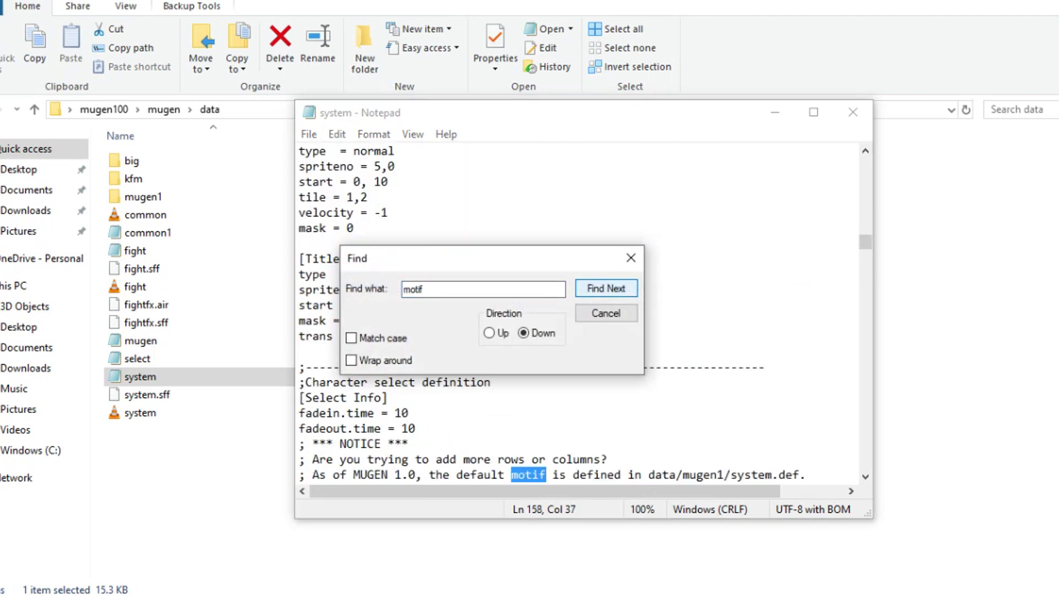
pyautogui.click(605, 313)
# Step: Scroll back to the menu names and select 'Fight' in the arcade item name
pyautogui.scroll(-2, 606, 313)
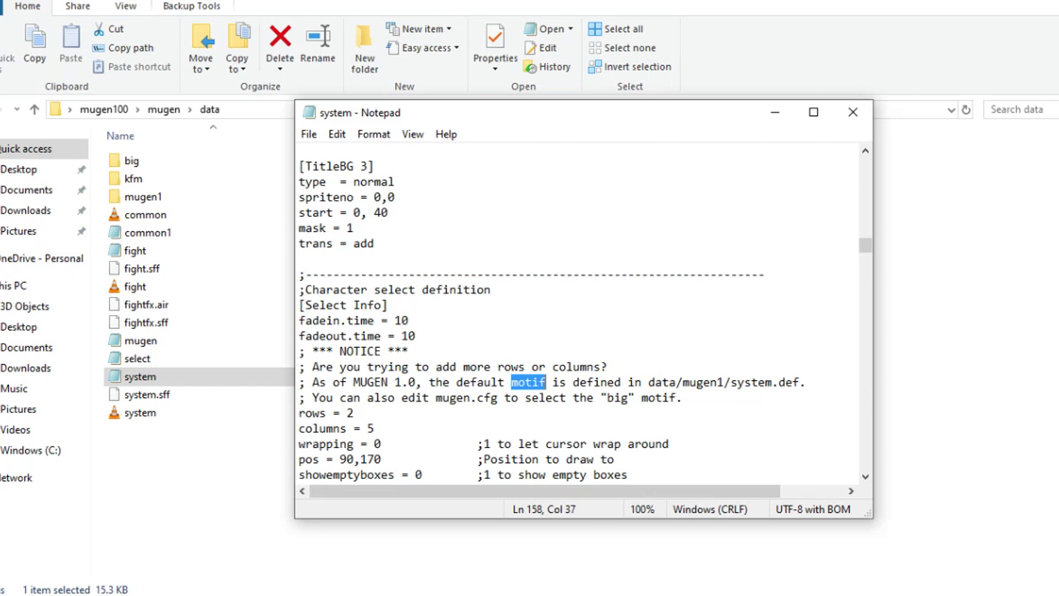
pyautogui.scroll(-1, 576, 311)
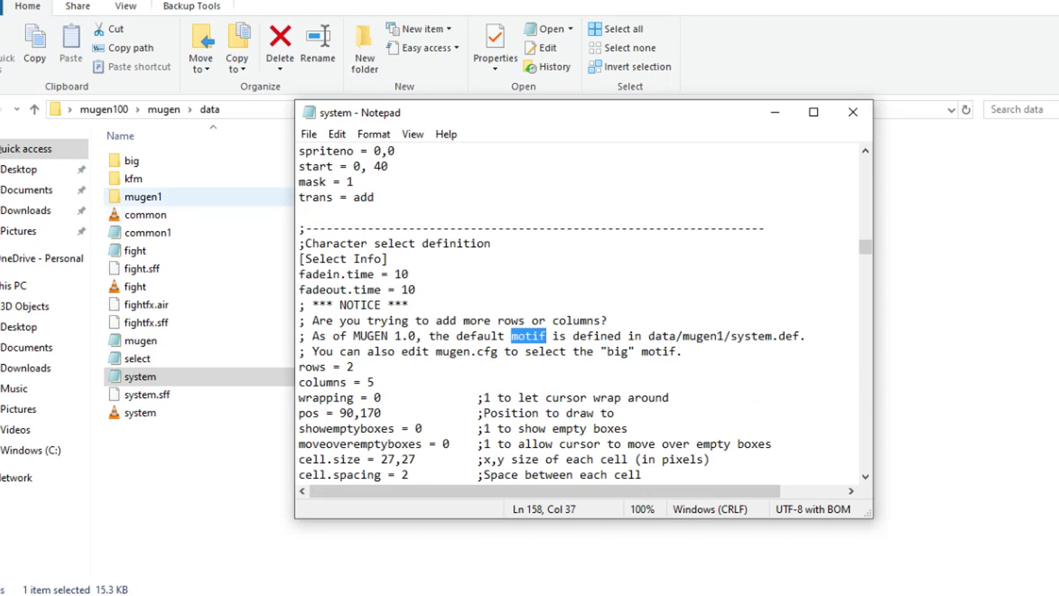
pyautogui.scroll(15, 577, 312)
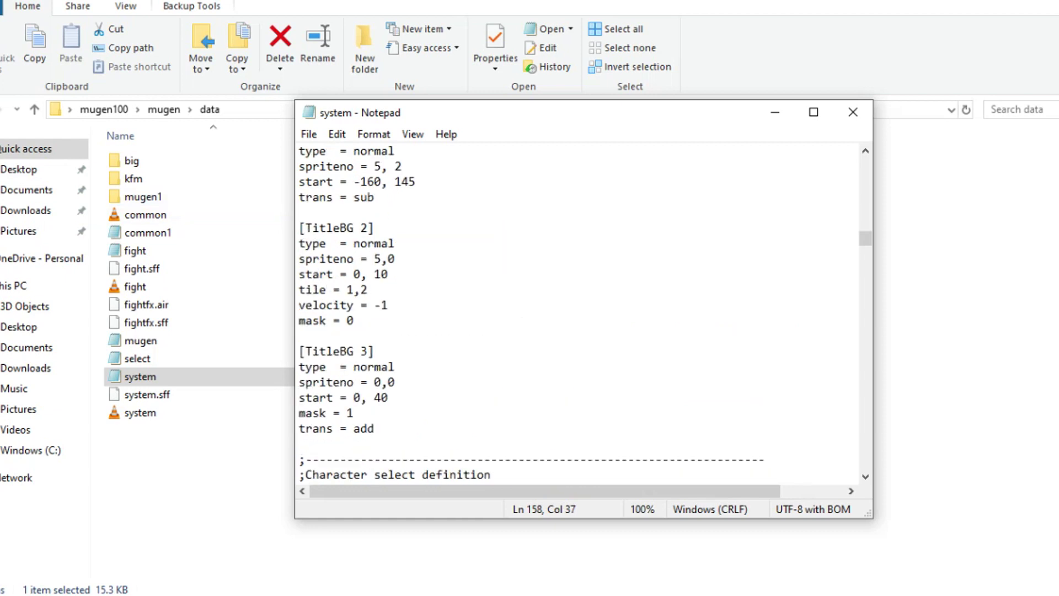
pyautogui.scroll(-20, 576, 311)
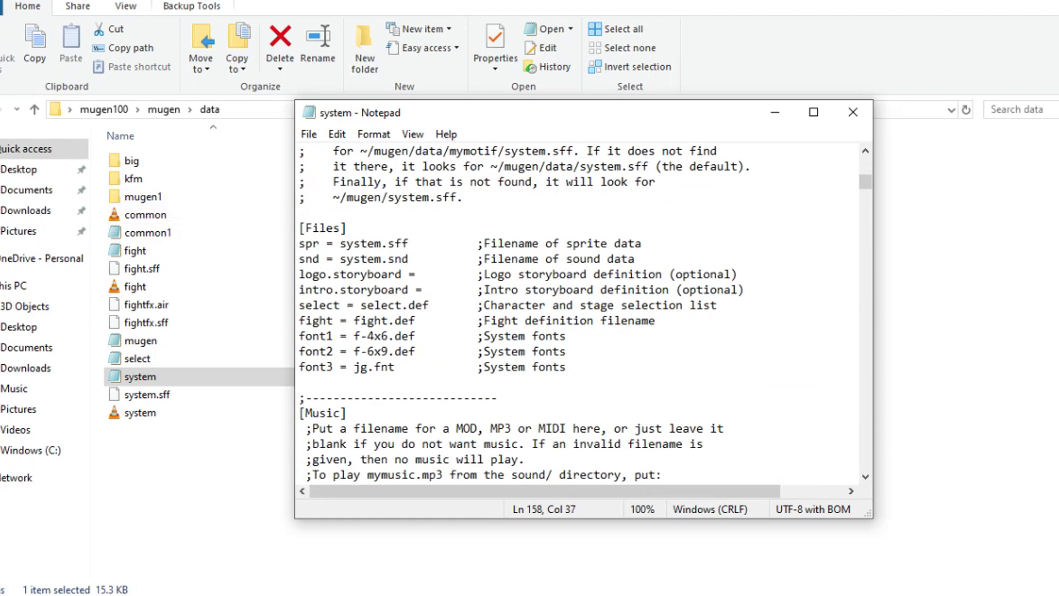
pyautogui.scroll(-4, 576, 312)
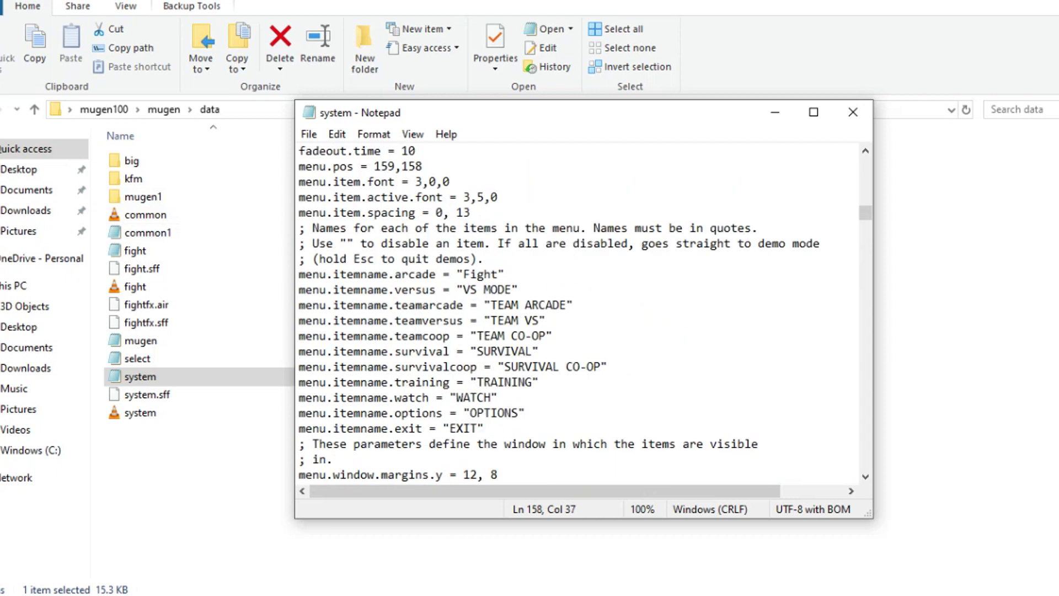
pyautogui.moveTo(463, 274); pyautogui.dragTo(498, 274)
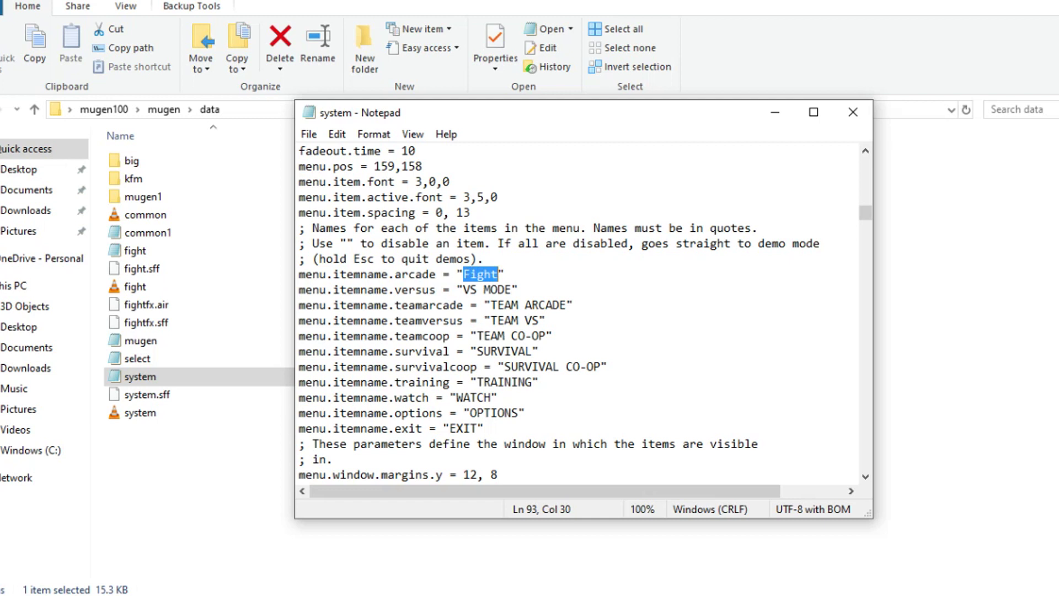
# Step: Replace the arcade item name with ARCADE and save the file
pyautogui.write('ARC')
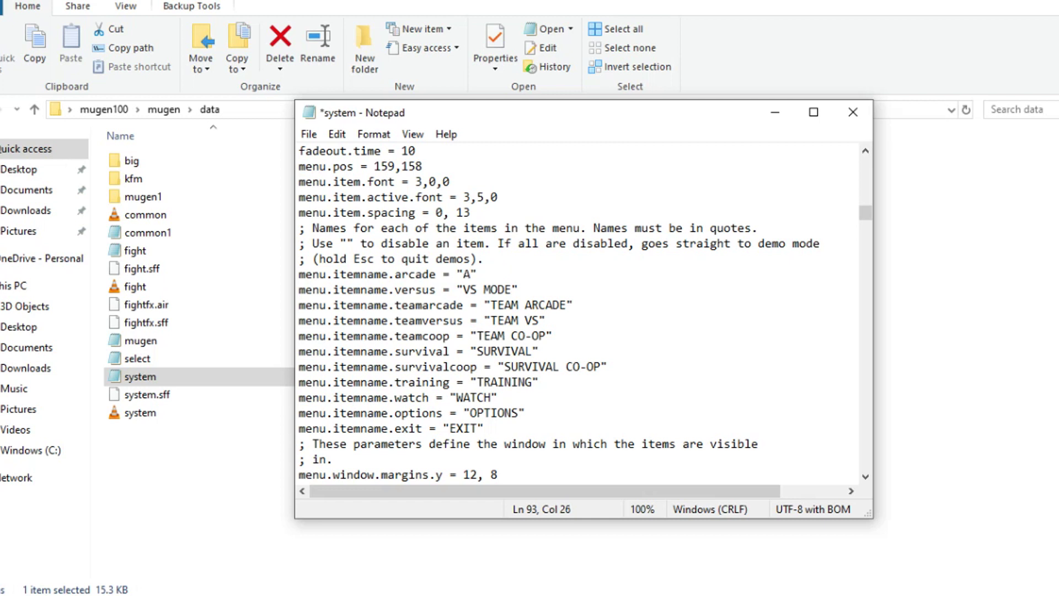
pyautogui.write('ADE')
pyautogui.click(309, 134)
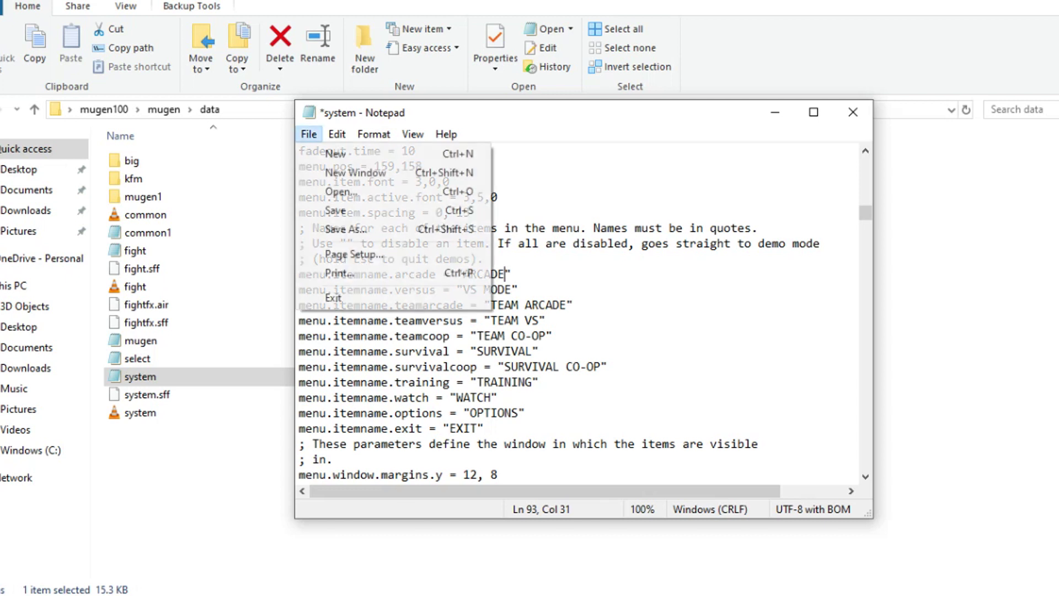
pyautogui.press('Return')
# Step: Change the arcade name to FIGHT, save, close Notepad, and return Explorer to the mugen folder
pyautogui.hotkey('shift', 'Left')
pyautogui.hotkey('shift', 'Left')
pyautogui.hotkey('shift', 'Left')
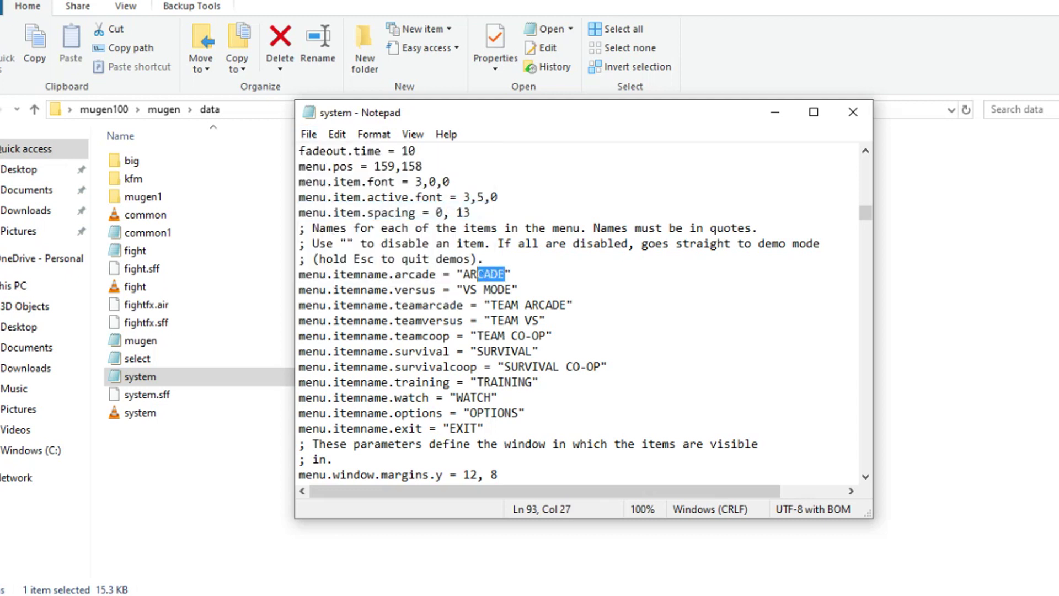
pyautogui.write('FIGHT')
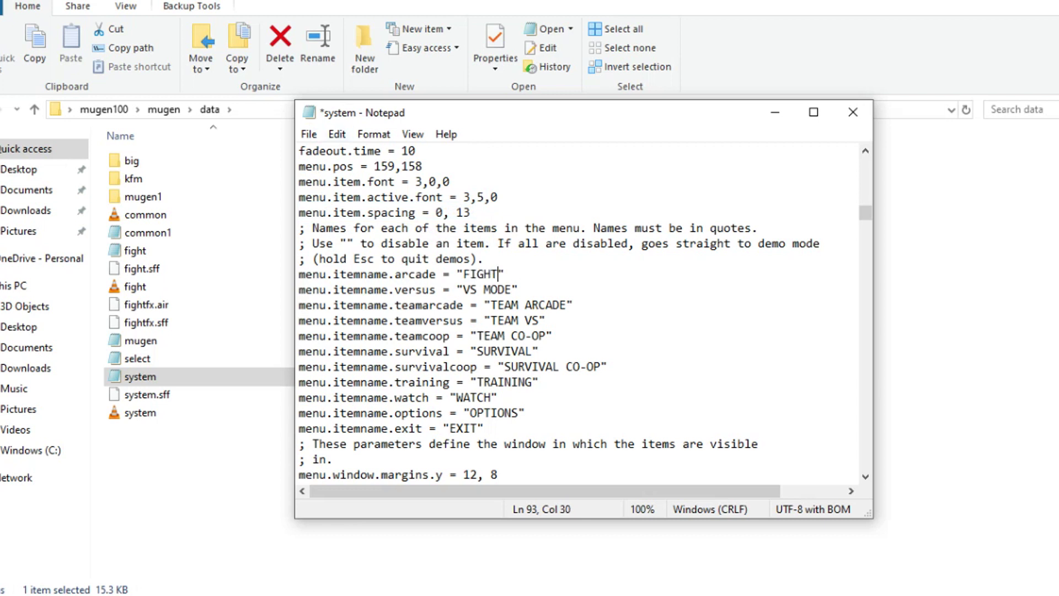
pyautogui.click(309, 134)
pyautogui.press('Down')
pyautogui.press('Down')
pyautogui.press('Down')
pyautogui.press('Return')
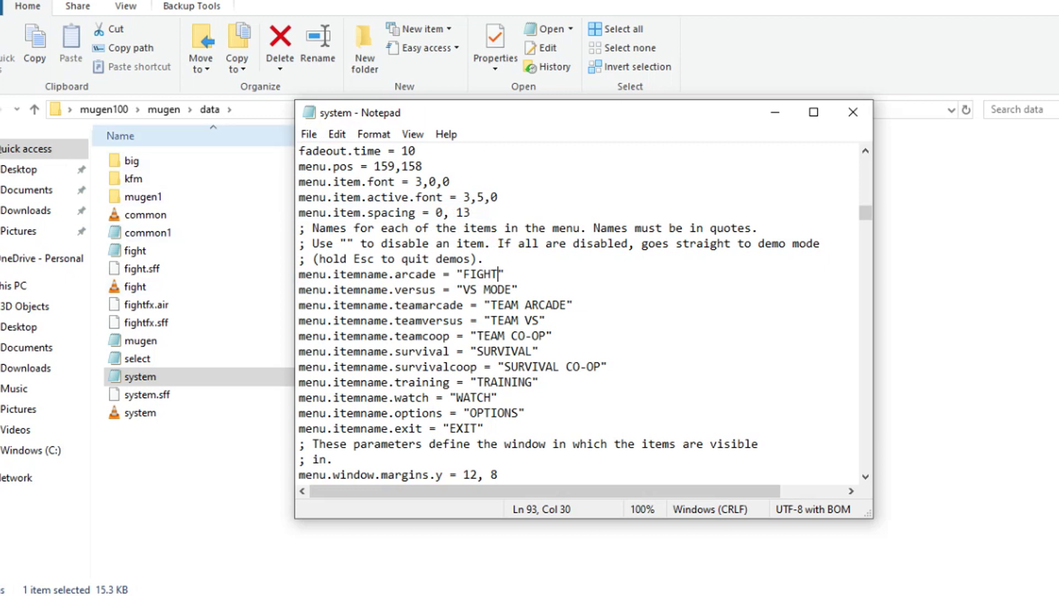
pyautogui.hotkey('alt', 'F4')
pyautogui.click(164, 109)
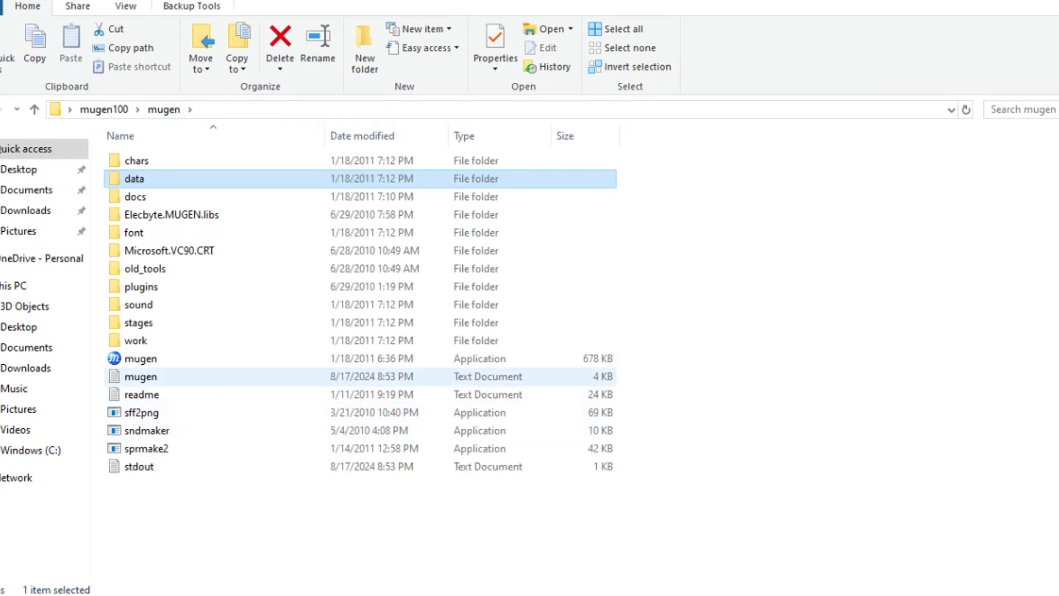
# Step: Launch MUGEN to check the title menu, then undo the arcade name back to ARCADE and save
pyautogui.click(141, 358)
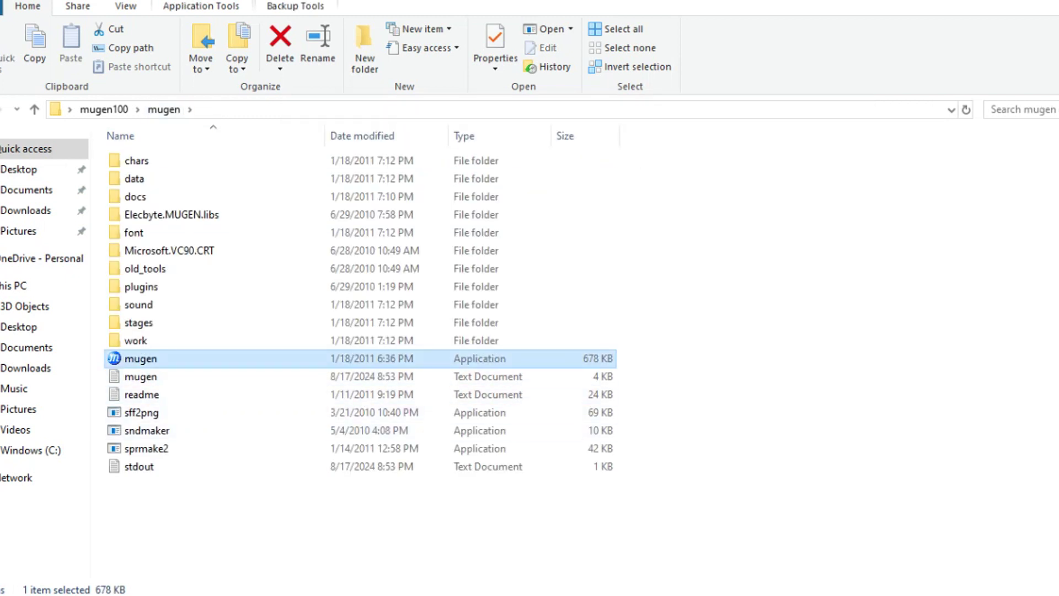
pyautogui.press('Return')
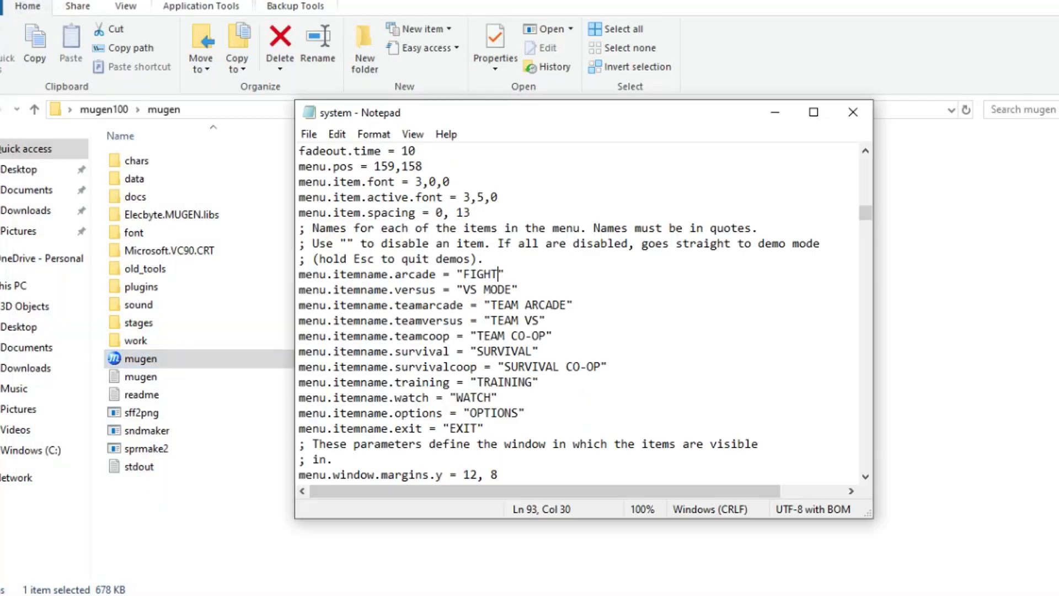
pyautogui.click(337, 134)
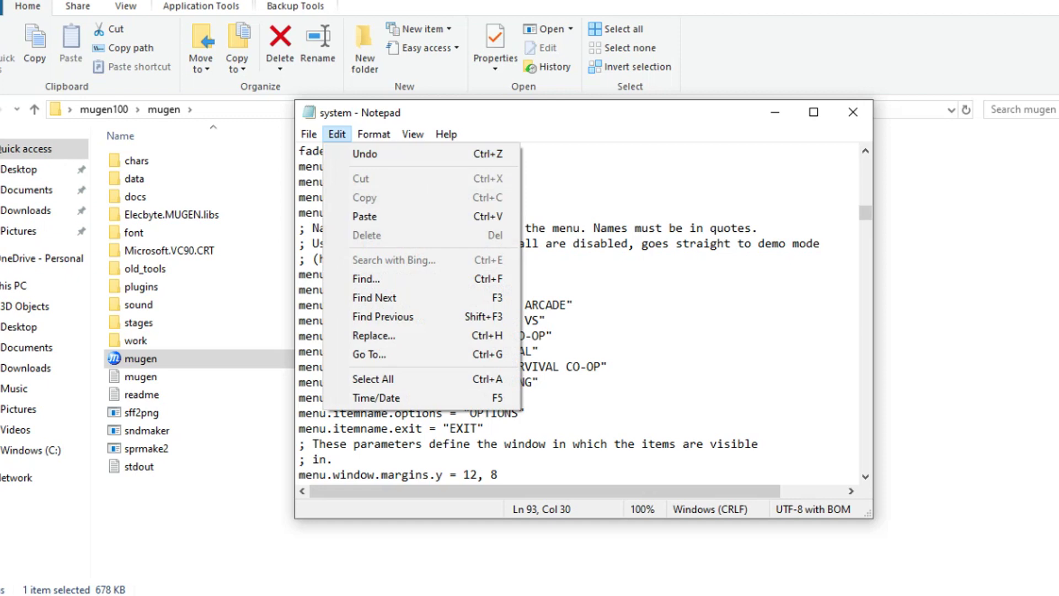
pyautogui.click(365, 154)
pyautogui.click(308, 134)
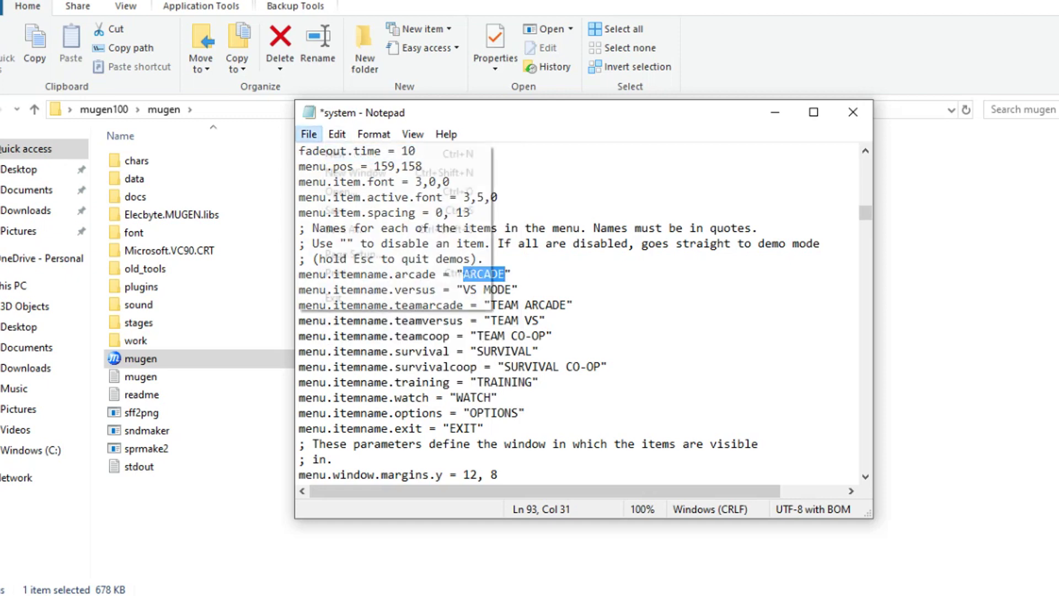
pyautogui.click(331, 211)
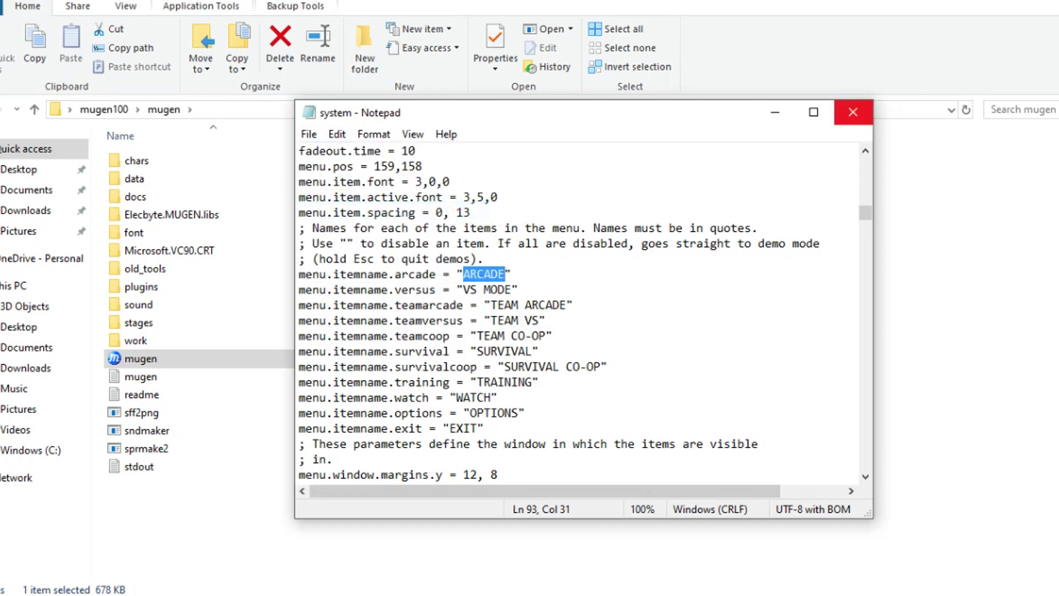
# Step: Scroll through the system file and bring File Explorer forward on the data folder
pyautogui.scroll(5, 576, 312)
pyautogui.scroll(-3, 576, 312)
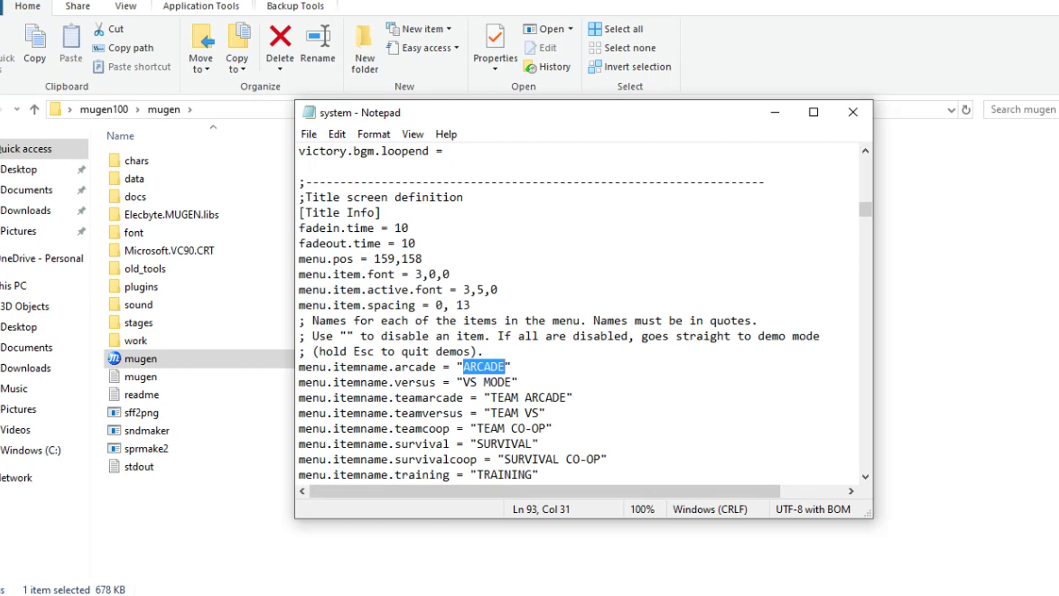
pyautogui.scroll(8, 577, 312)
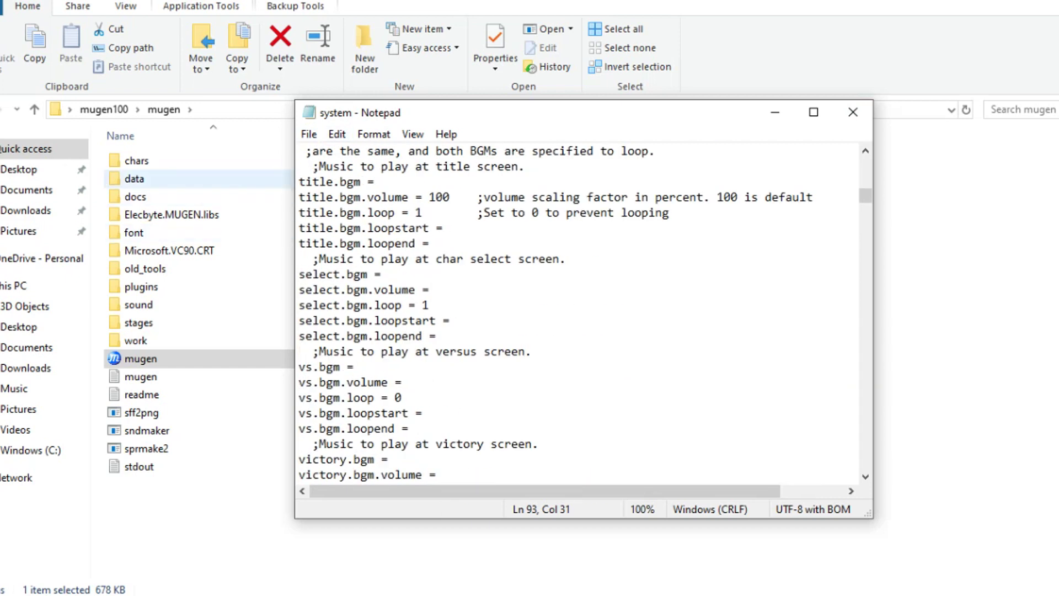
pyautogui.click(134, 178)
# Step: Open the data folder and search the Notepad system file for 'motif'
pyautogui.doubleClick(134, 178)
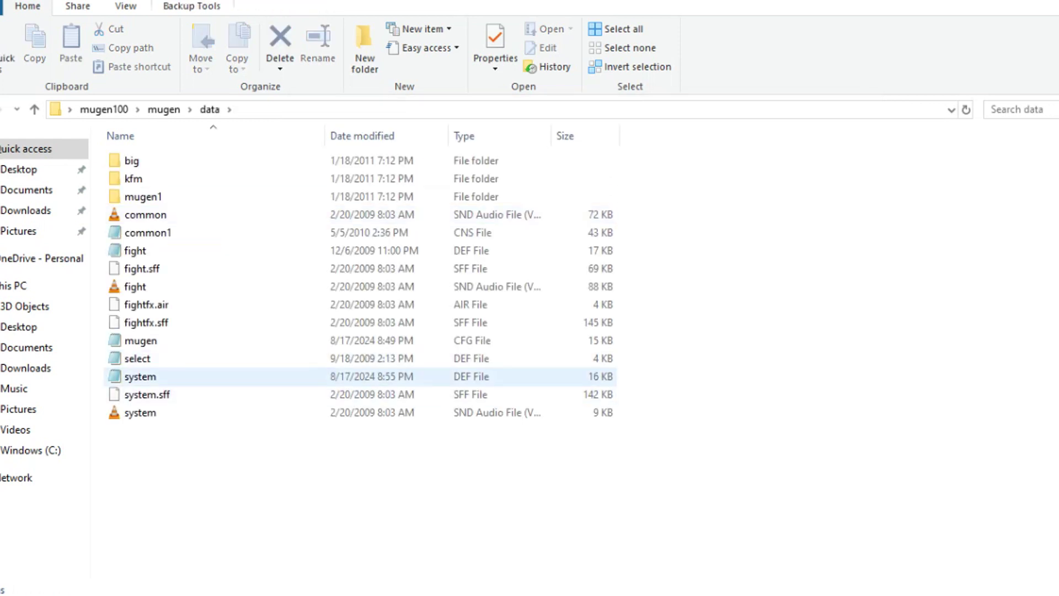
pyautogui.click(140, 376)
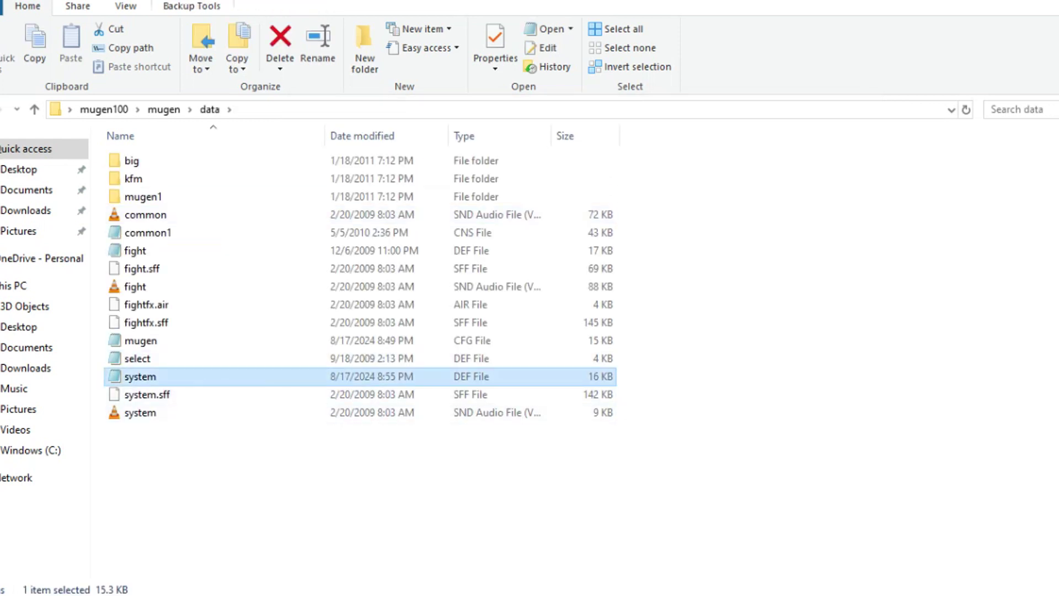
pyautogui.hotkey('alt', 'Tab')
pyautogui.click(337, 134)
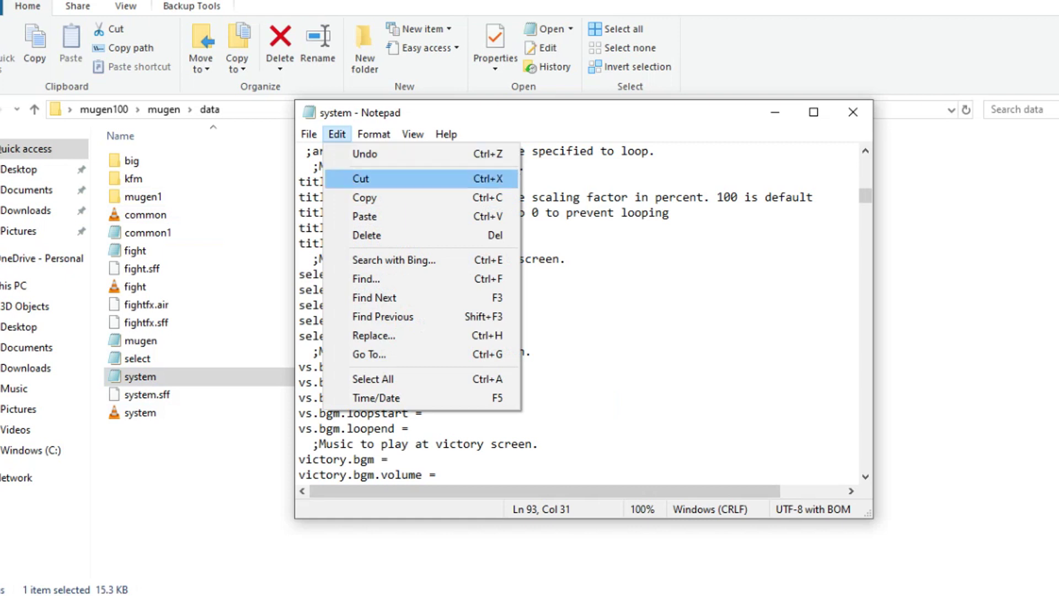
pyautogui.click(366, 278)
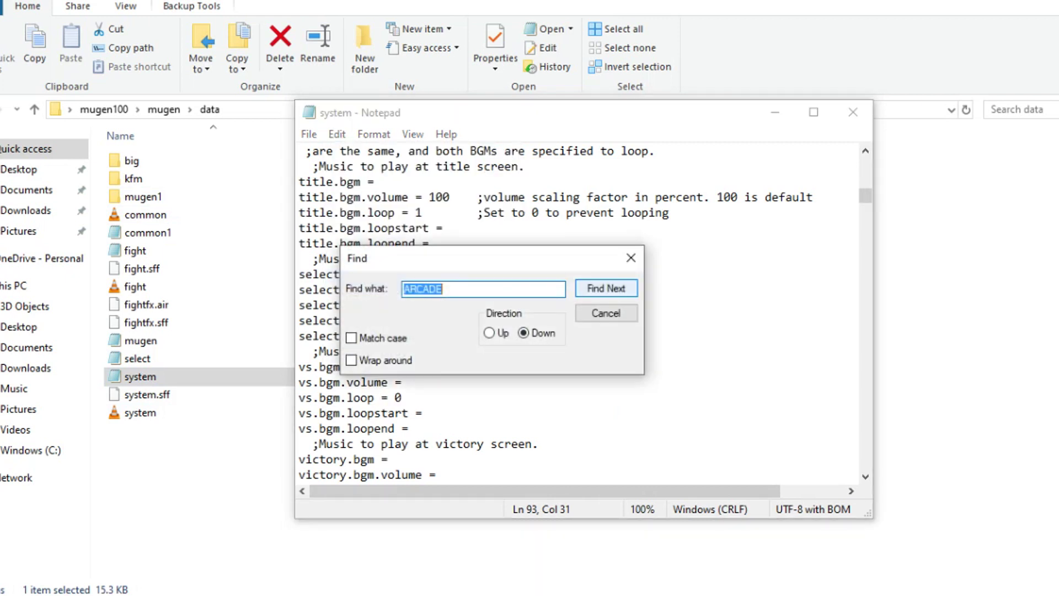
pyautogui.write('motif')
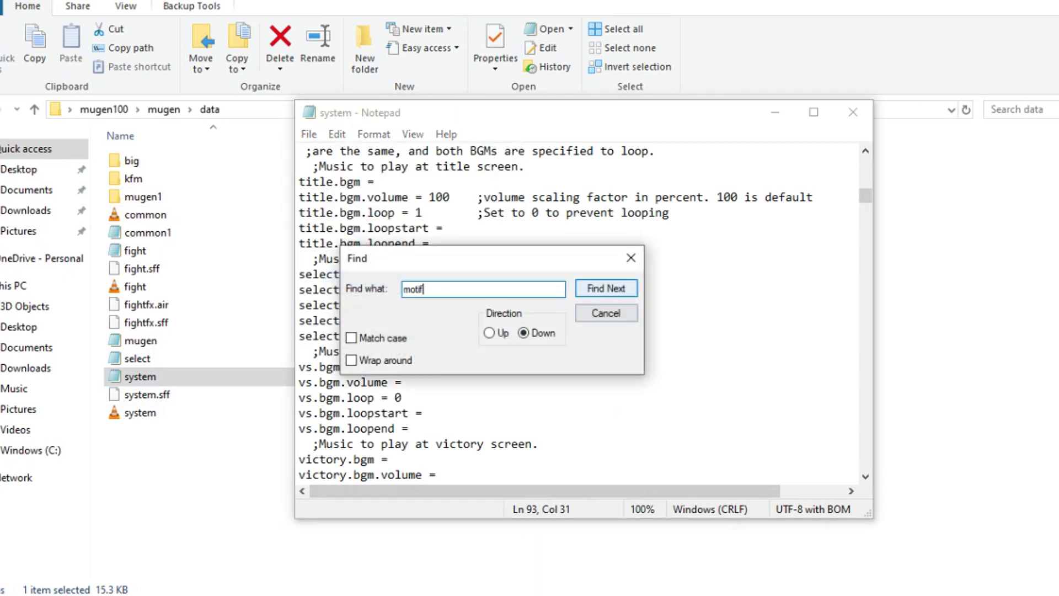
pyautogui.press('Return')
pyautogui.press('Escape')
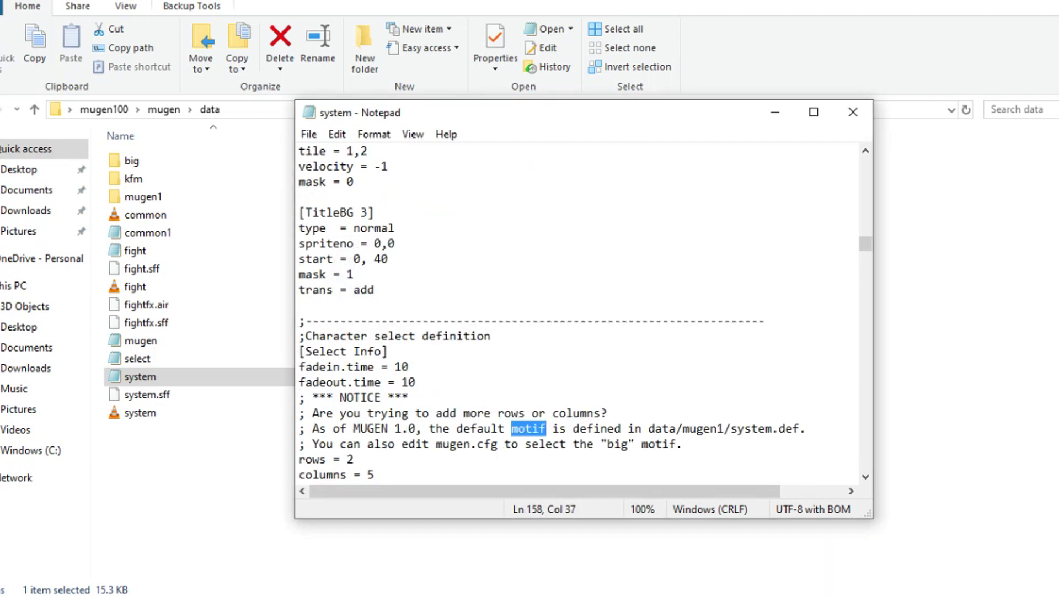
# Step: Select the data/mugen1/system.def path in the note and close Notepad
pyautogui.moveTo(653, 428); pyautogui.dragTo(718, 428)
pyautogui.click(648, 428)
pyautogui.moveTo(649, 428); pyautogui.dragTo(800, 428)
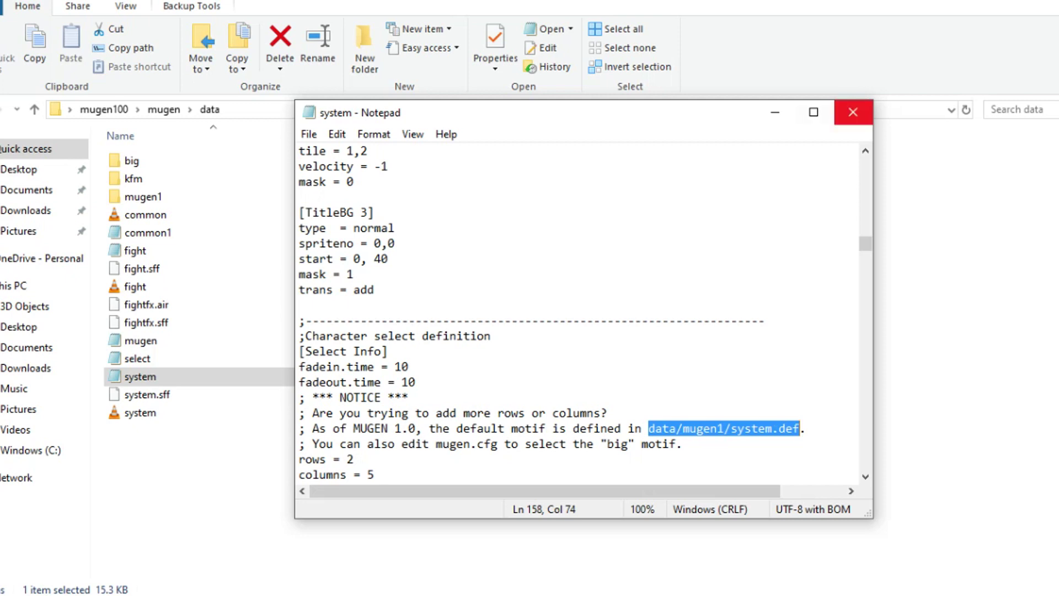
pyautogui.click(853, 112)
# Step: Open the mugen1 folder and its system file in Notepad
pyautogui.click(143, 197)
pyautogui.doubleClick(143, 197)
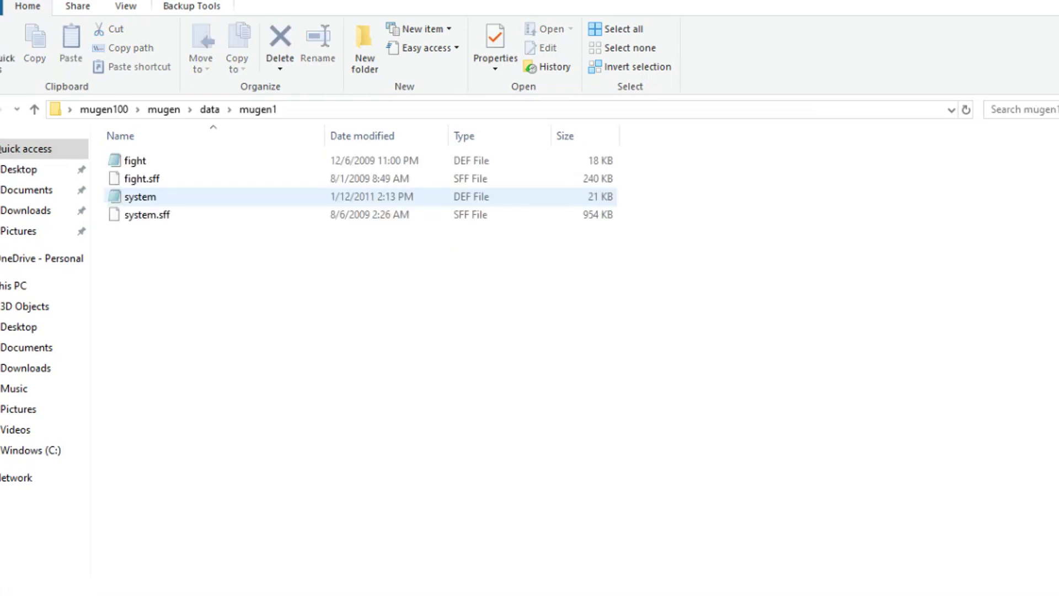
pyautogui.doubleClick(140, 196)
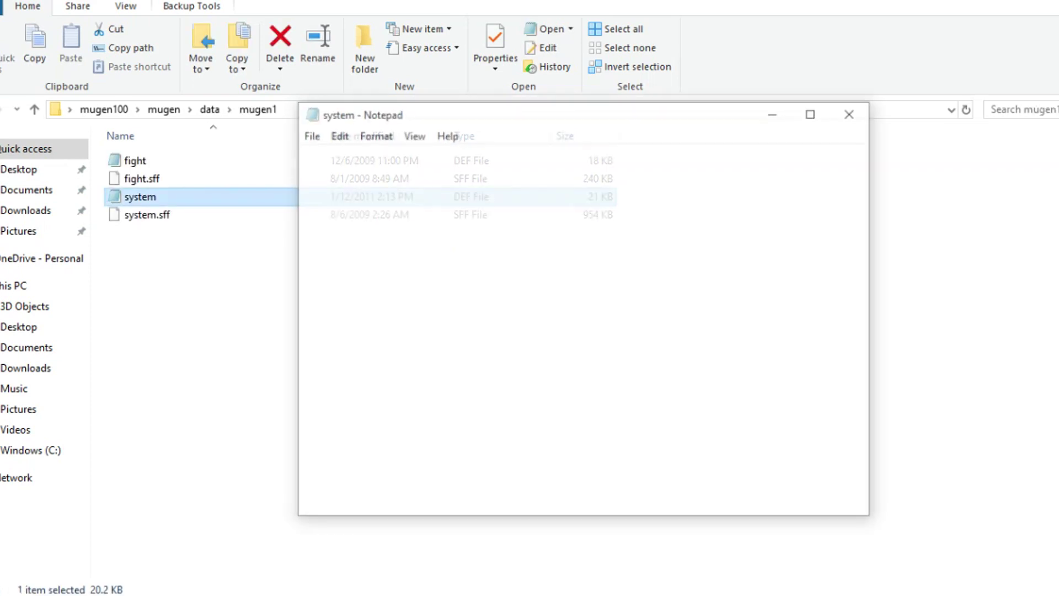
# Step: Scroll to the Title screen definition and select ARCADE on the arcade item line
pyautogui.scroll(-7, 578, 306)
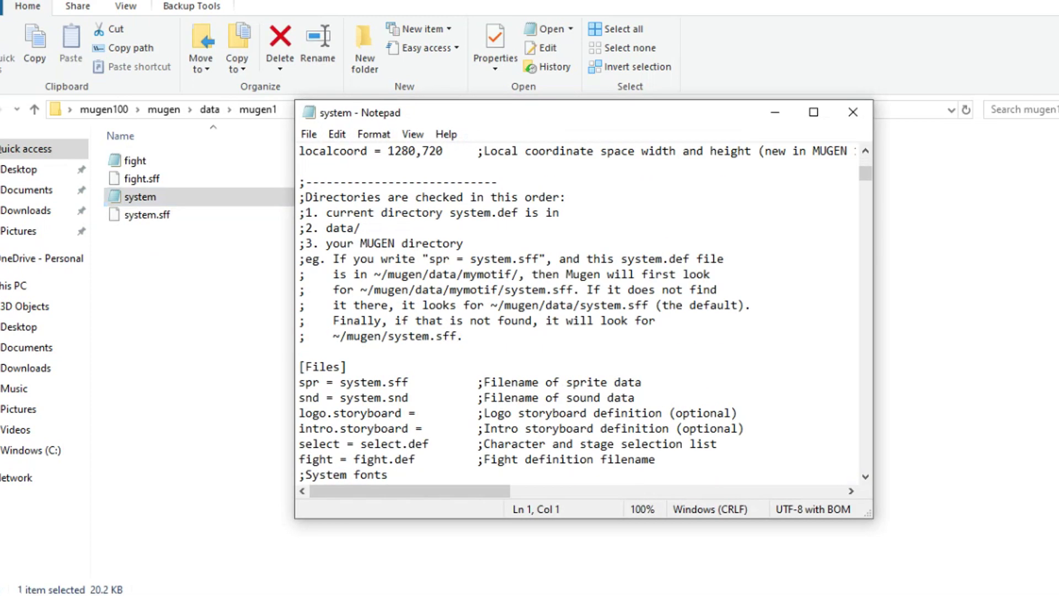
pyautogui.scroll(-14, 577, 313)
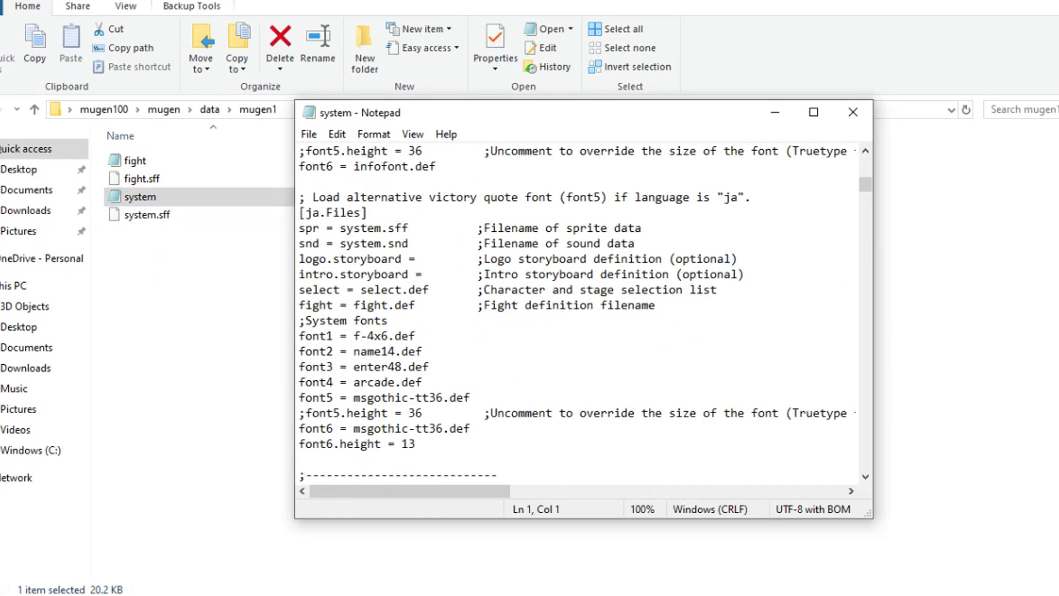
pyautogui.scroll(-10, 578, 313)
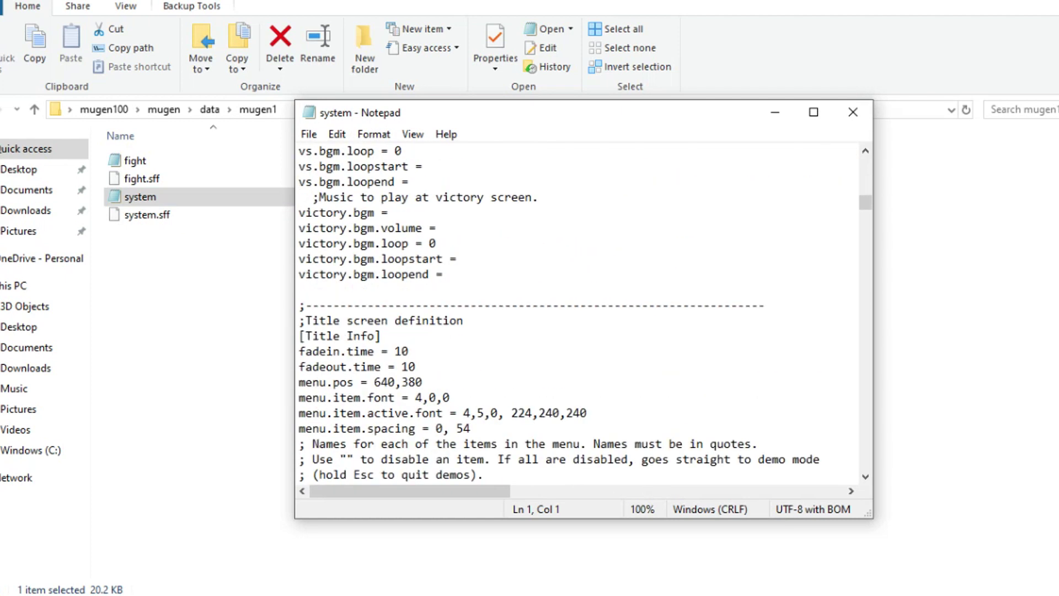
pyautogui.scroll(-3, 578, 314)
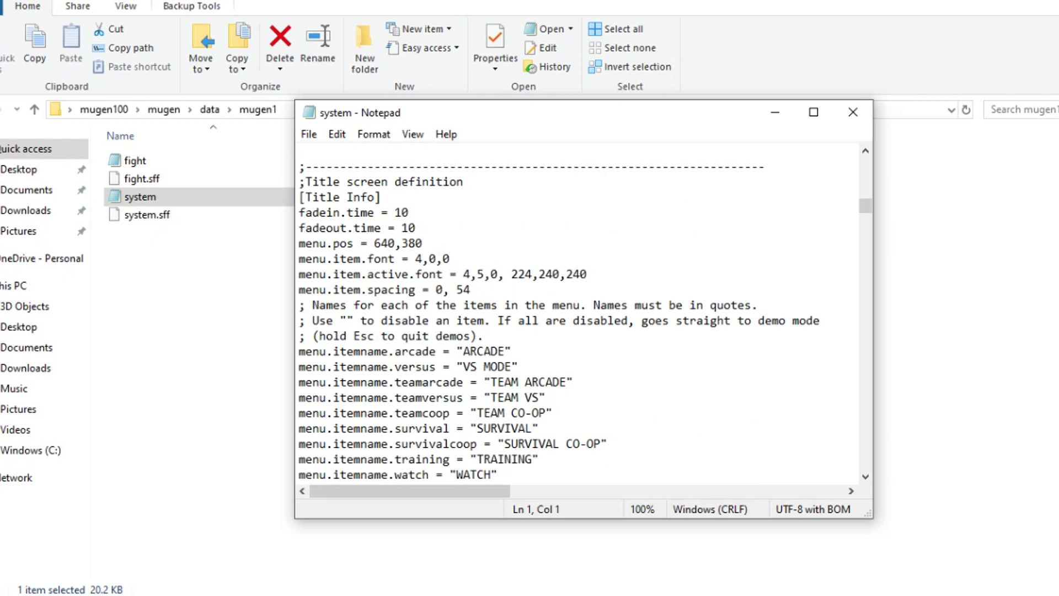
pyautogui.moveTo(306, 181); pyautogui.dragTo(429, 182)
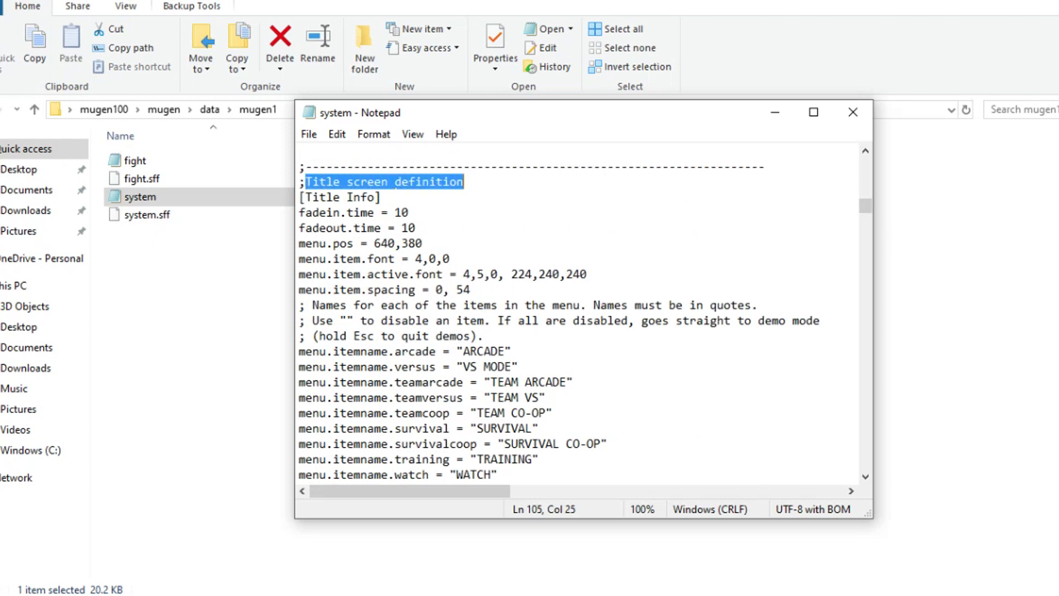
pyautogui.click(483, 258)
pyautogui.scroll(-2, 579, 308)
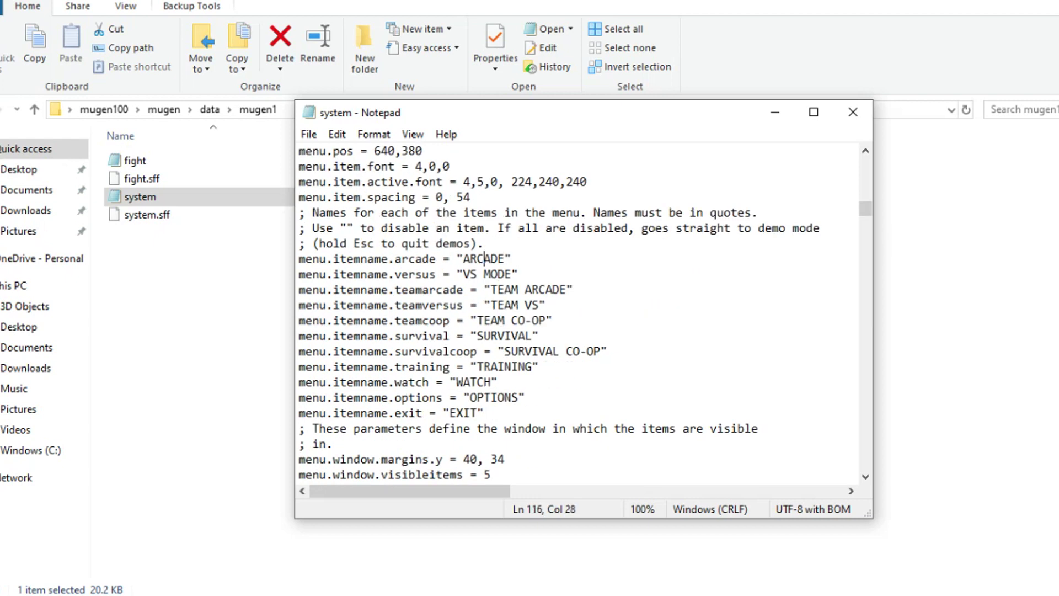
pyautogui.click(483, 259)
pyautogui.moveTo(464, 259); pyautogui.dragTo(505, 259)
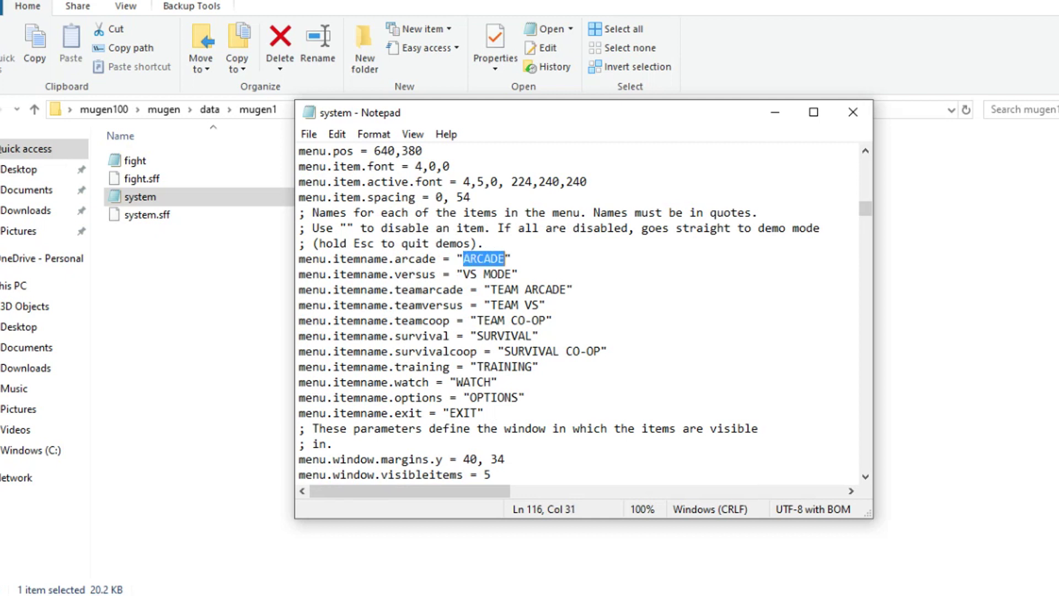
# Step: Rename ARCADE to FIGHT, VS MODE to PvP, TEAM ARCADE to TAG, TEAM to TAG, CO-OP to 2P
pyautogui.write('FIGHT')
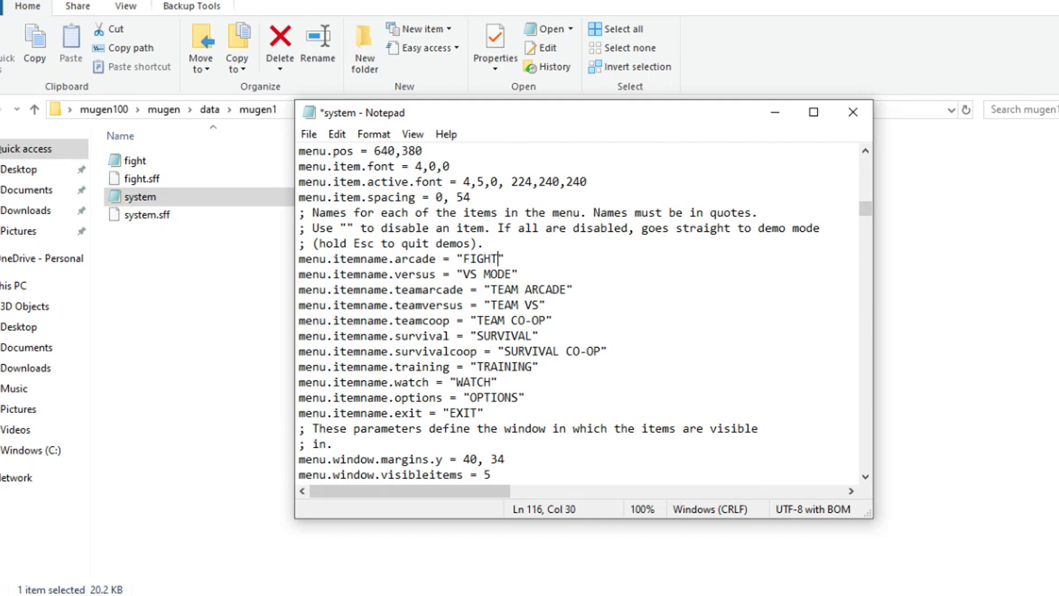
pyautogui.moveTo(463, 274); pyautogui.dragTo(511, 274)
pyautogui.write('PvP')
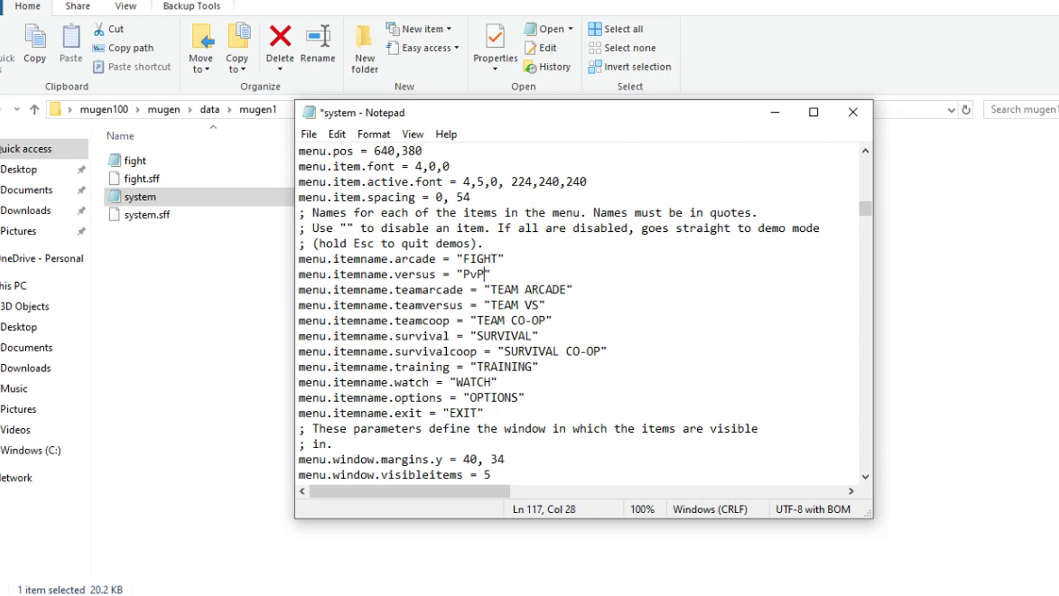
pyautogui.moveTo(491, 290)
pyautogui.mouseDown()
pyautogui.moveTo(546, 290)
pyautogui.moveTo(547, 305)
pyautogui.moveTo(567, 290)
pyautogui.mouseUp()
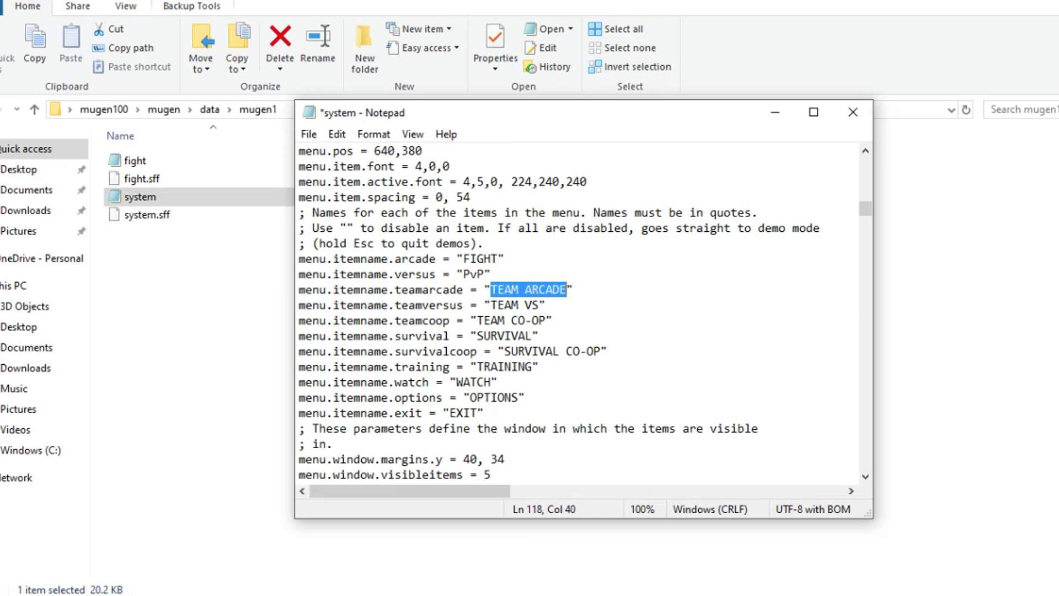
pyautogui.write('TAG')
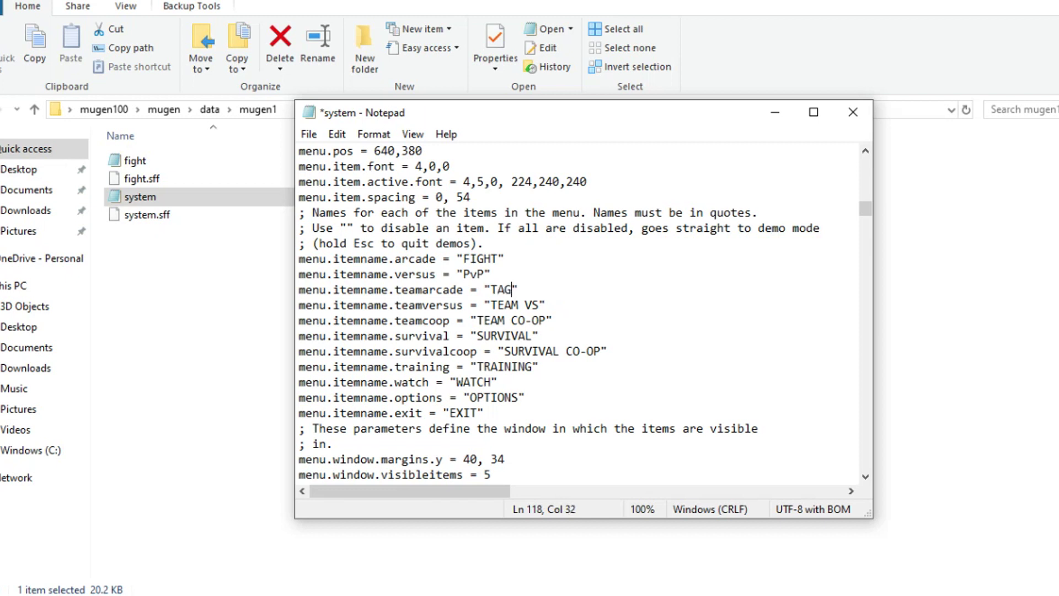
pyautogui.moveTo(490, 304); pyautogui.dragTo(519, 304)
pyautogui.write('TAG')
pyautogui.moveTo(477, 320); pyautogui.dragTo(546, 320)
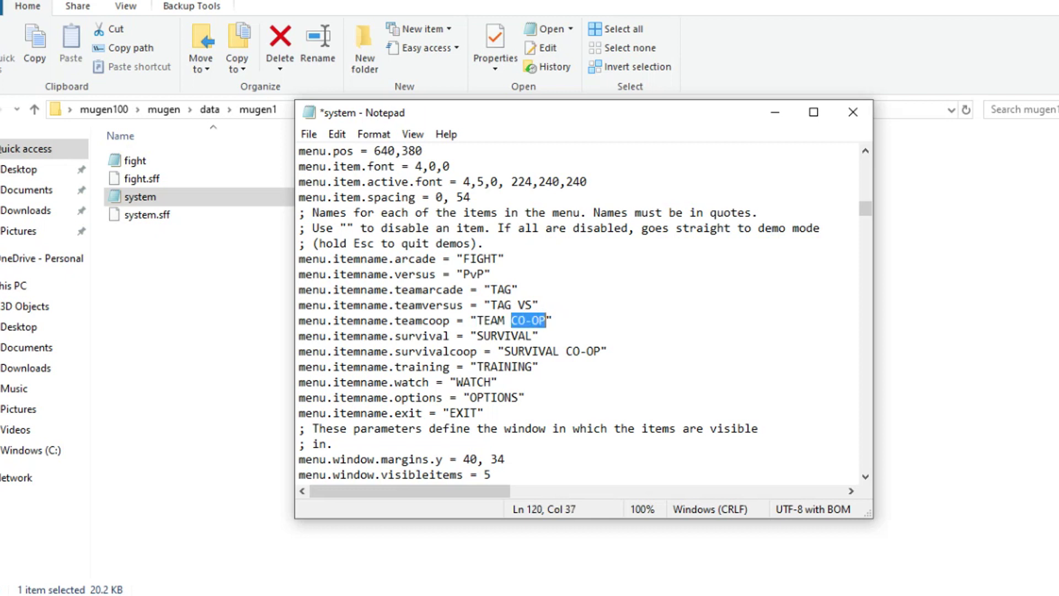
pyautogui.write('2P')
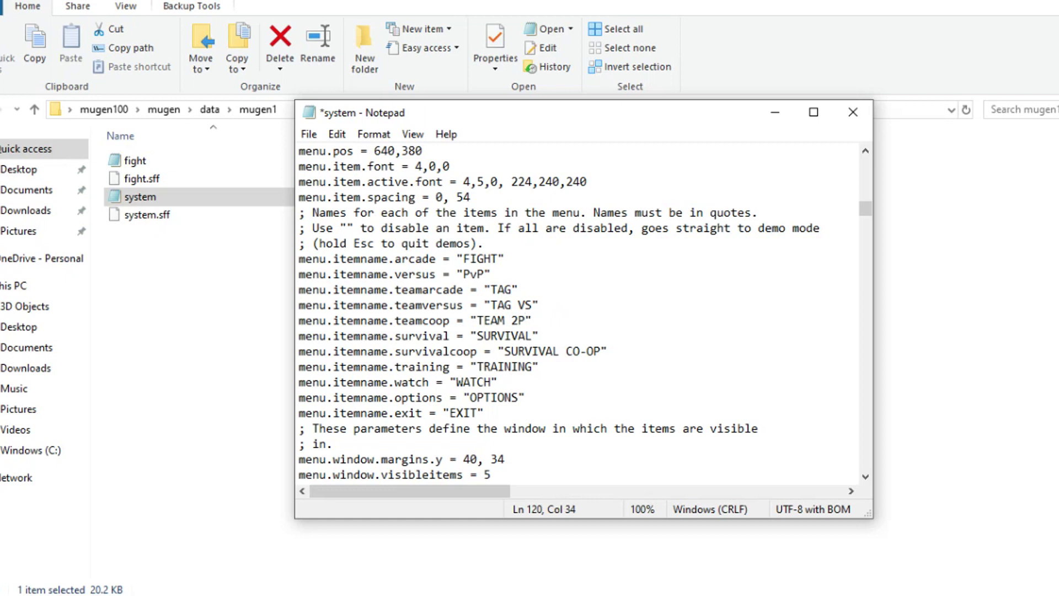
# Step: Rename SURVIVAL to Royal Rumble, SURVIVAL CO-OP to Battle Royal, TRAINING to PRACTICE, WATCH to SPECTATE
pyautogui.moveTo(477, 335); pyautogui.dragTo(532, 336)
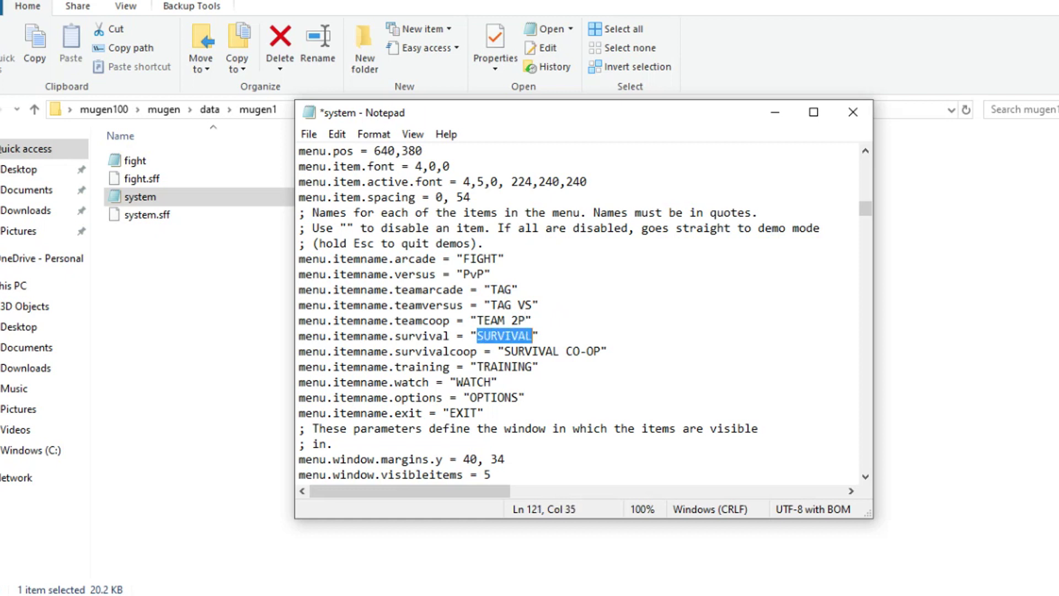
pyautogui.write('Roya')
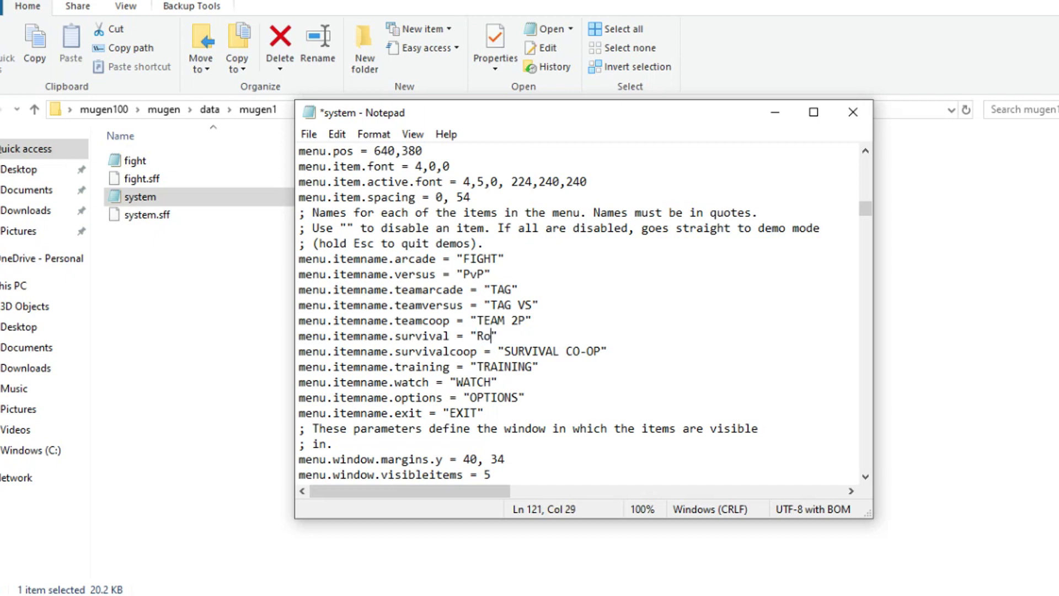
pyautogui.write('l Rumbl')
pyautogui.write('e')
pyautogui.moveTo(505, 351); pyautogui.dragTo(600, 352)
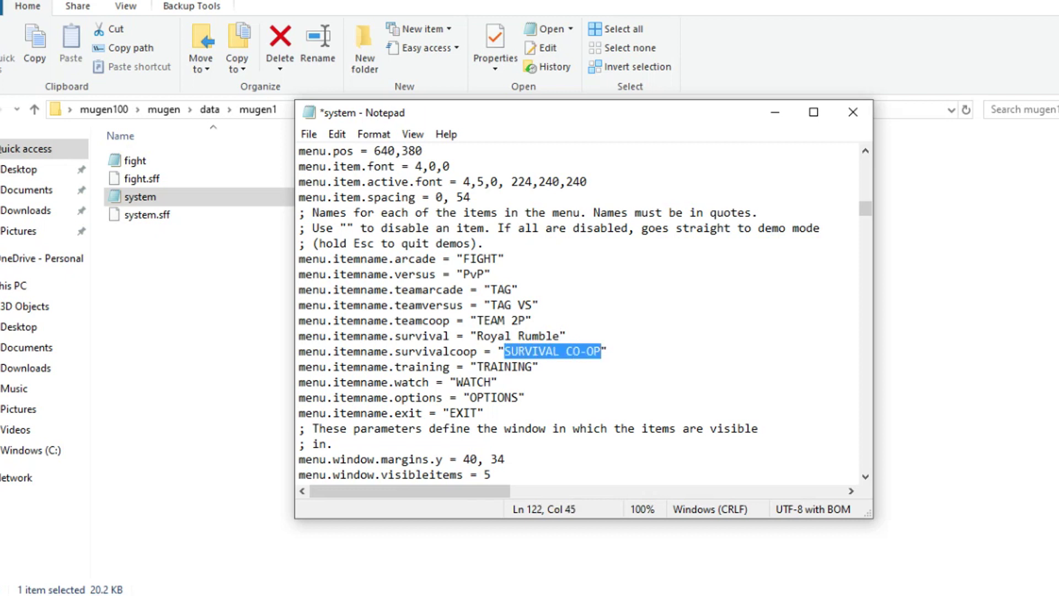
pyautogui.write('Battle R')
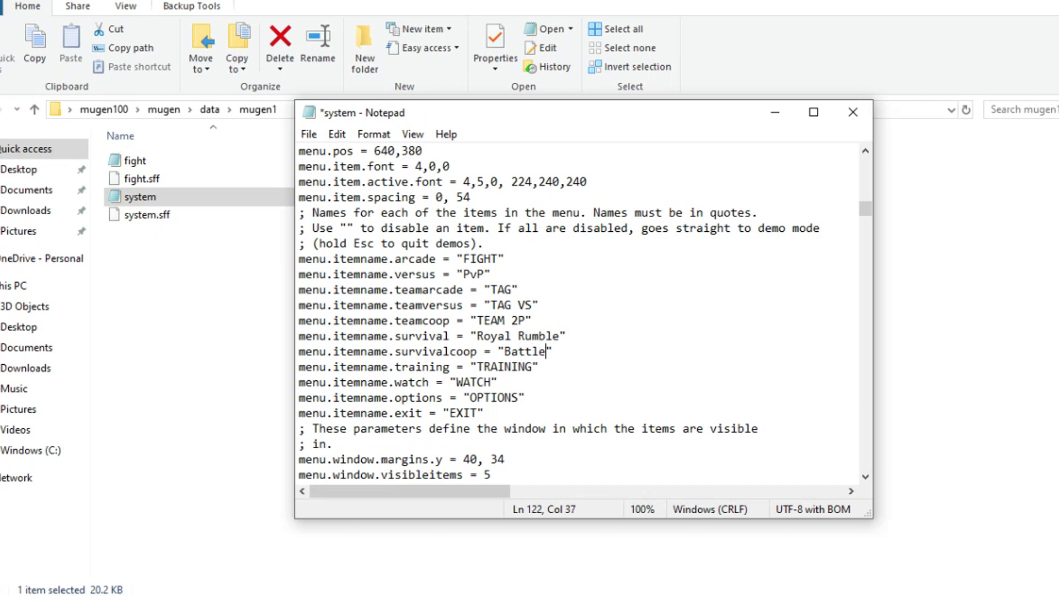
pyautogui.write('oya')
pyautogui.write('l')
pyautogui.click(477, 367)
pyautogui.moveTo(477, 367); pyautogui.dragTo(532, 367)
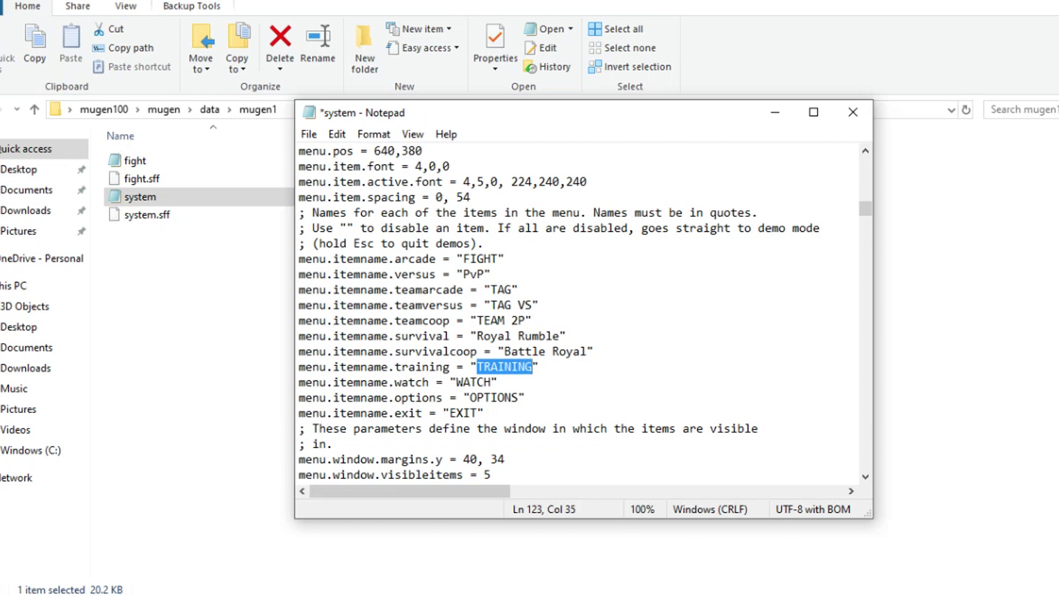
pyautogui.write('PRA')
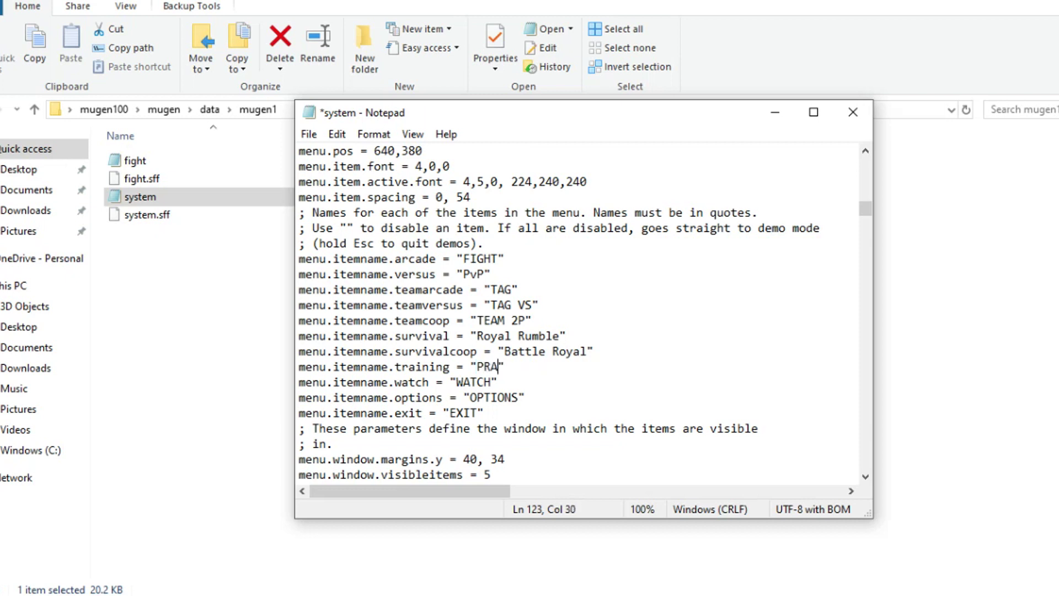
pyautogui.write('CTI')
pyautogui.write('CE')
pyautogui.click(456, 382)
pyautogui.hotkey('shift', 'Right')
pyautogui.hotkey('shift', 'Right')
pyautogui.hotkey('shift', 'Right')
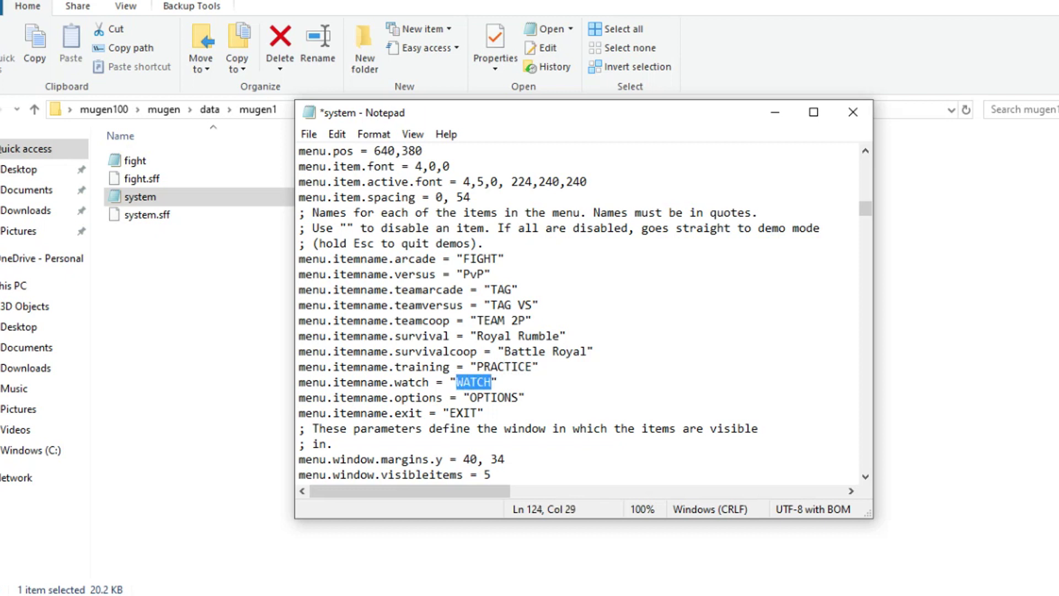
pyautogui.write('SPECT')
pyautogui.write('ATE')
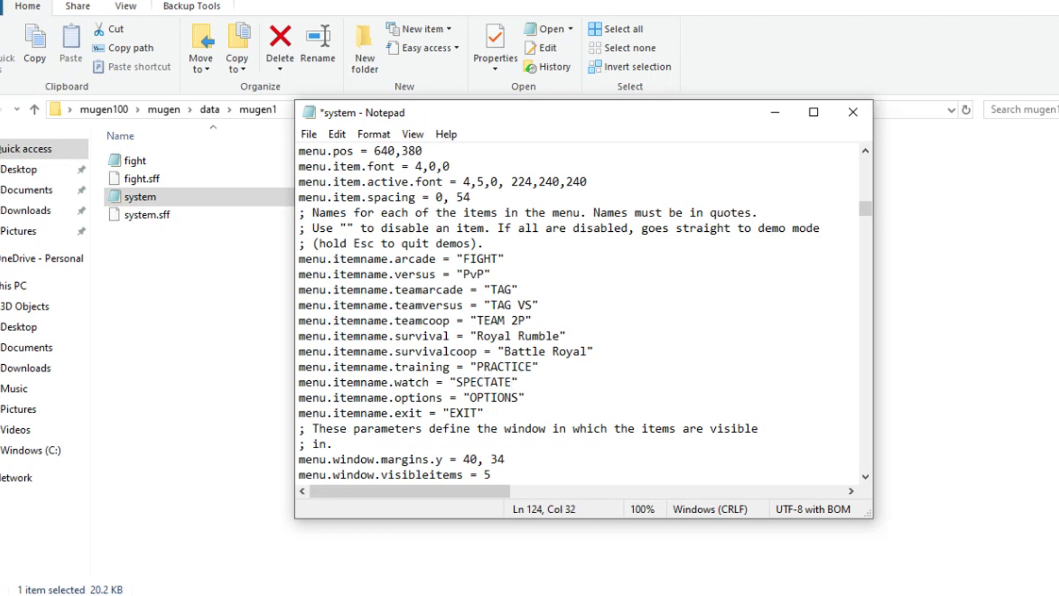
# Step: Rename OPTIONS to THINGS and EXIT to LEAVE, save, and return Explorer to the mugen folder
pyautogui.click(469, 398)
pyautogui.hotkey('shift', 'Right')
pyautogui.hotkey('shift', 'Right')
pyautogui.hotkey('shift', 'Right')
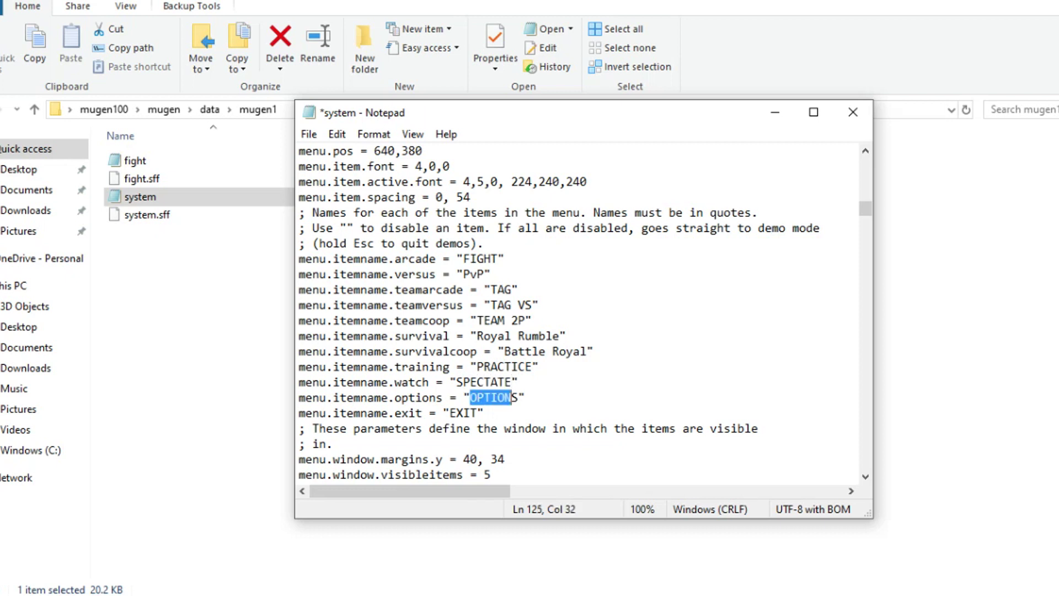
pyautogui.hotkey('shift', 'Right')
pyautogui.write('THING')
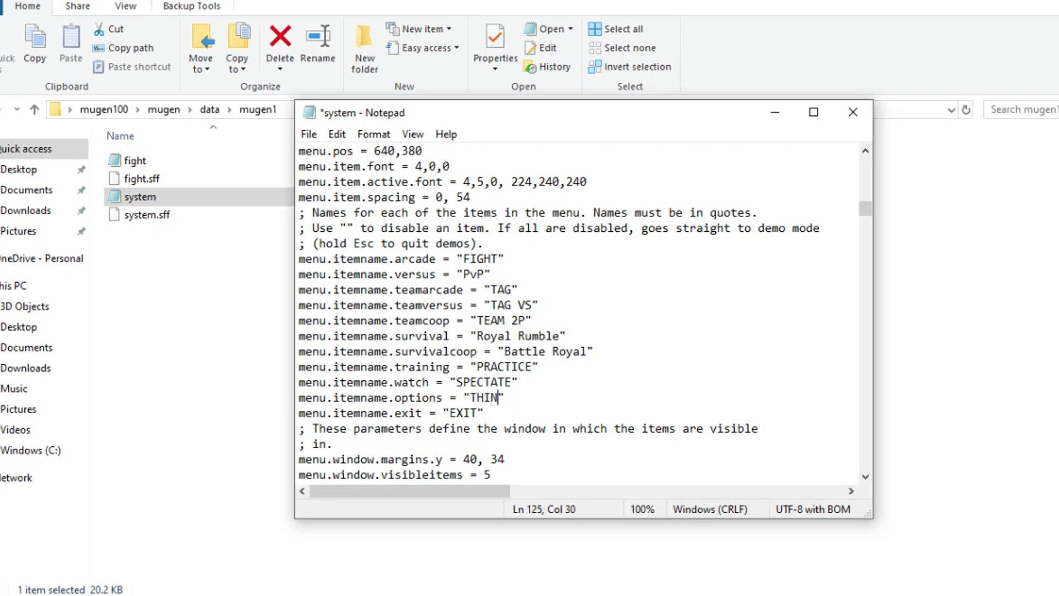
pyautogui.write('S')
pyautogui.moveTo(449, 412); pyautogui.dragTo(477, 412)
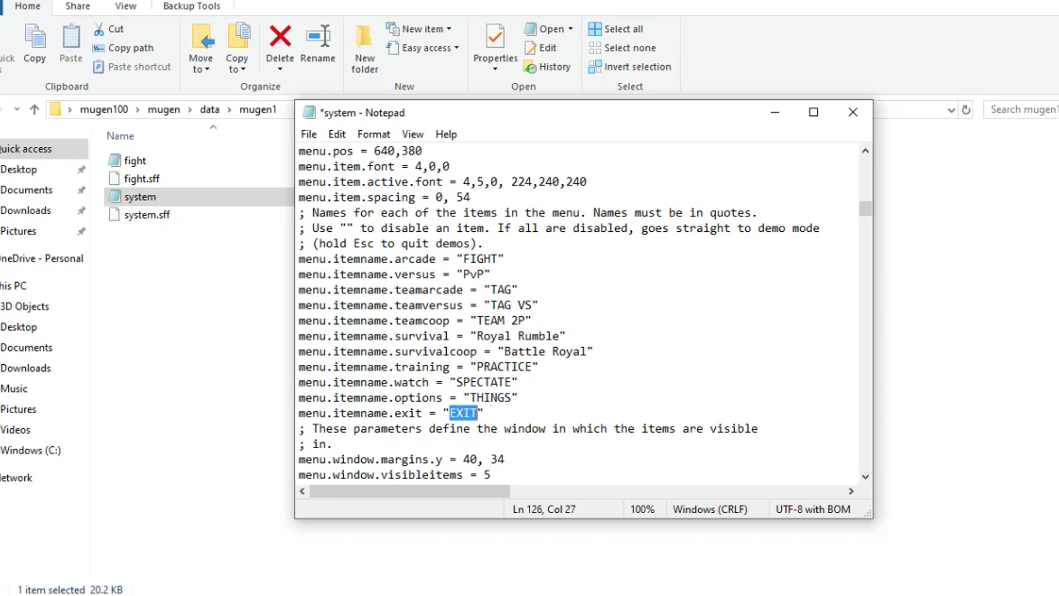
pyautogui.write('LEAVE')
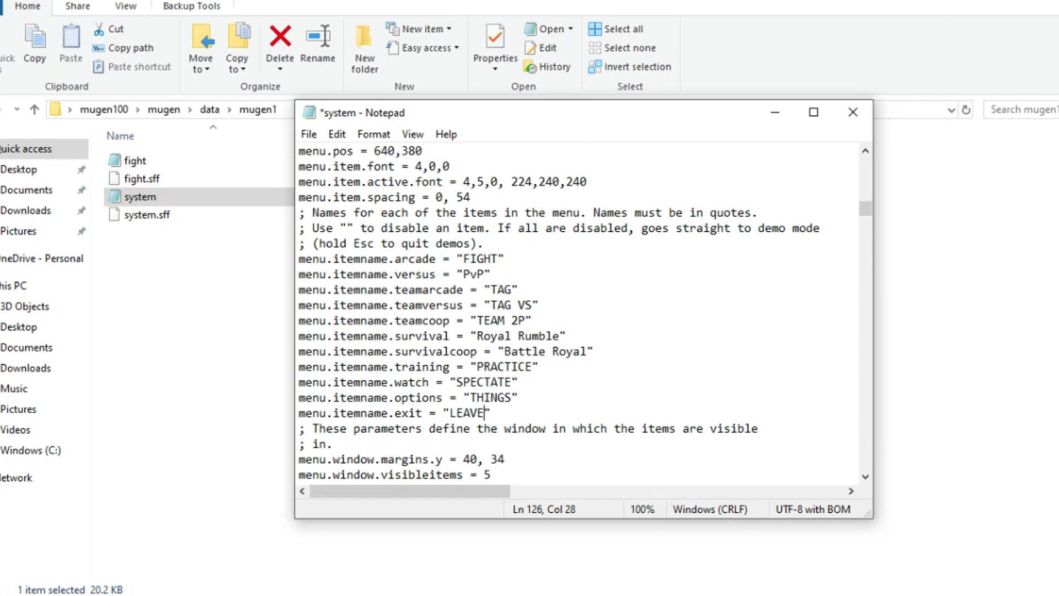
pyautogui.click(308, 134)
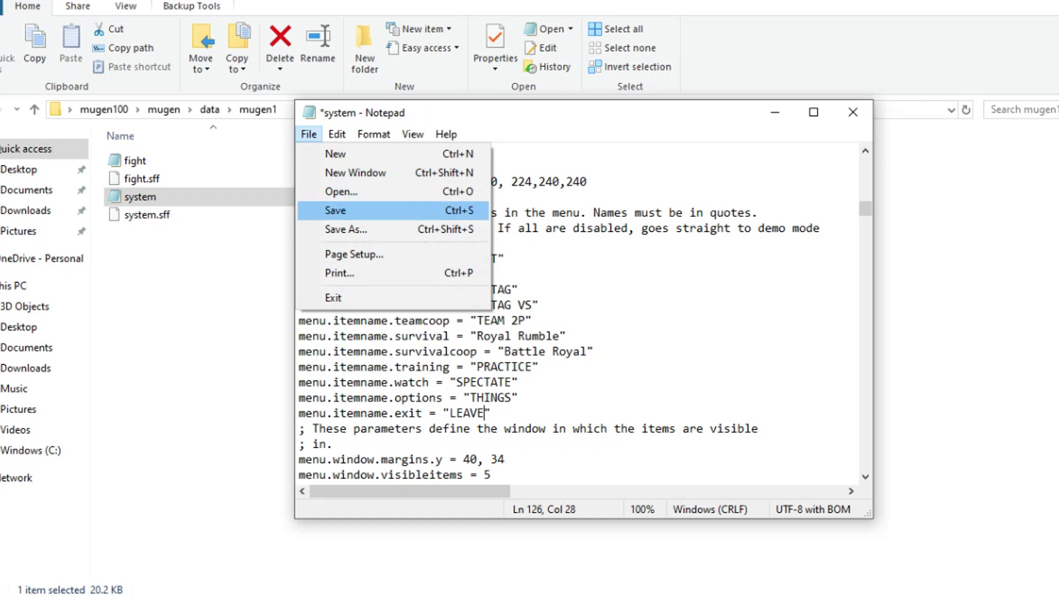
pyautogui.click(331, 210)
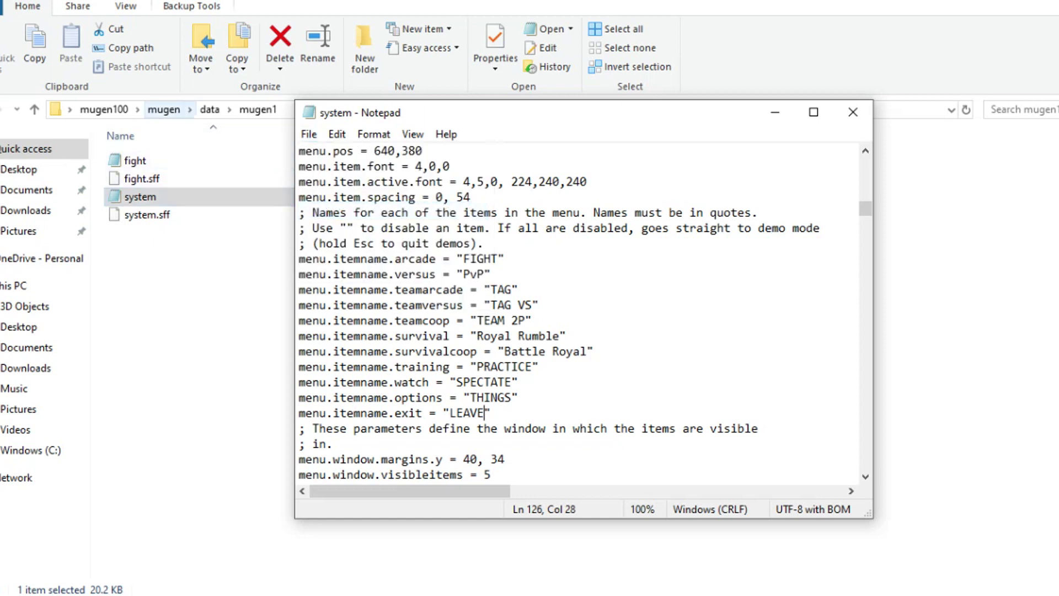
pyautogui.click(164, 110)
# Step: Launch MUGEN and step down the title menu from FIGHT through PVP to TEAM 2P
pyautogui.click(141, 358)
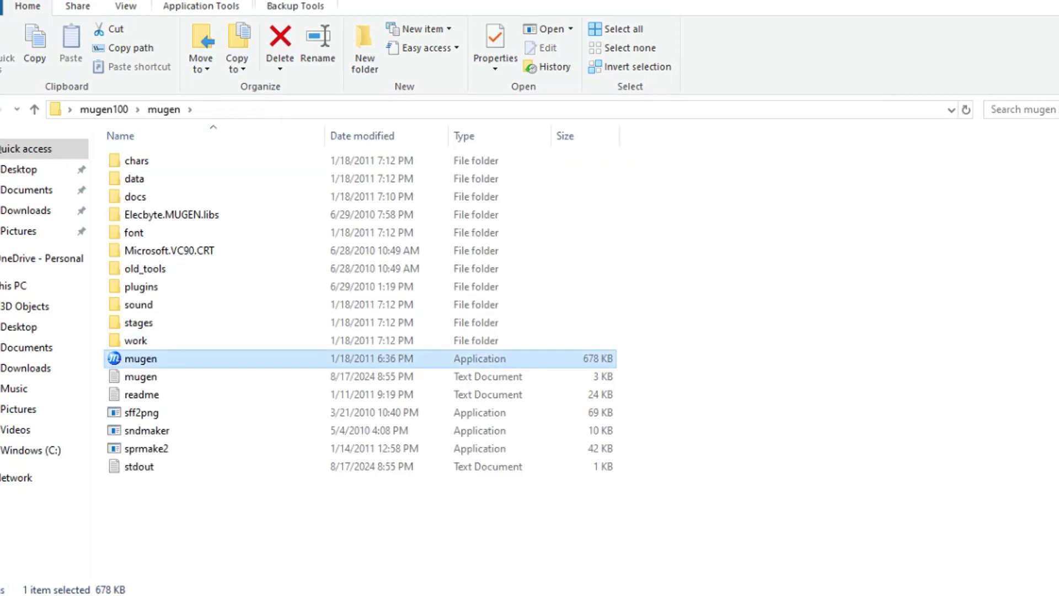
pyautogui.press('Return')
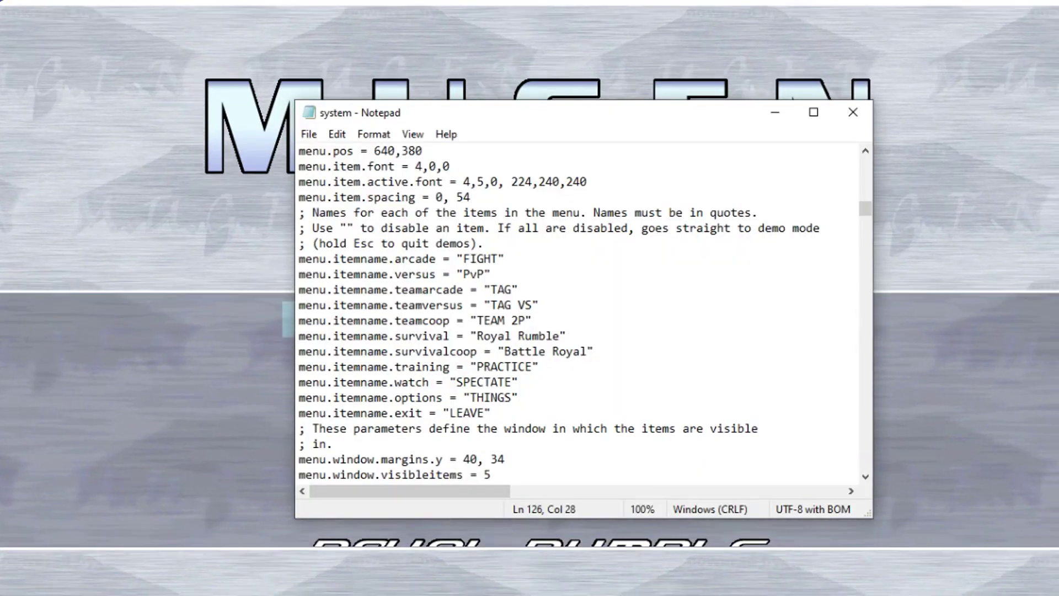
pyautogui.press('Down')
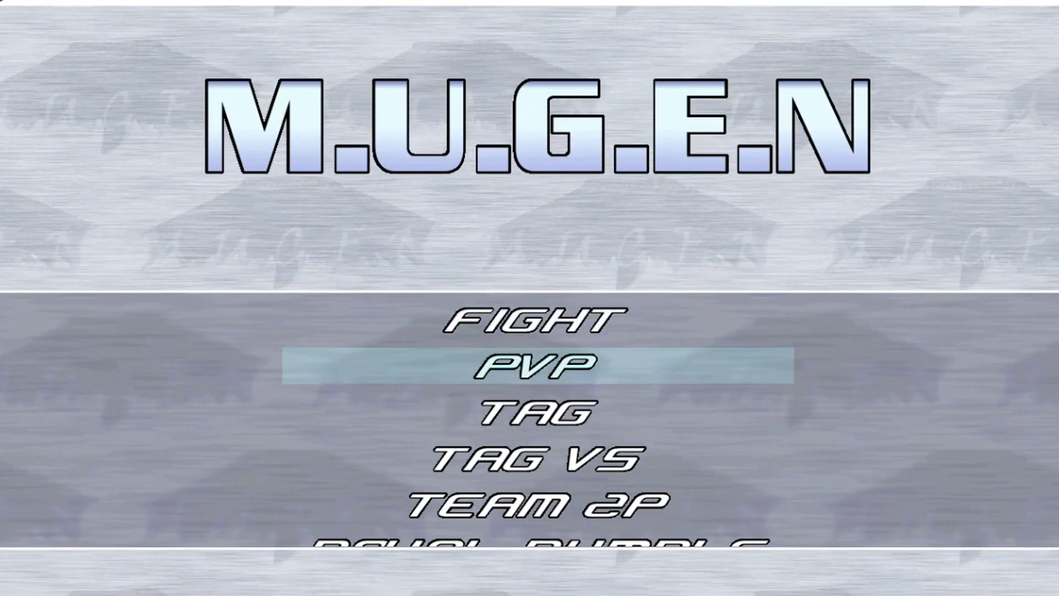
pyautogui.press('Down')
pyautogui.press('Down')
pyautogui.press('Down')
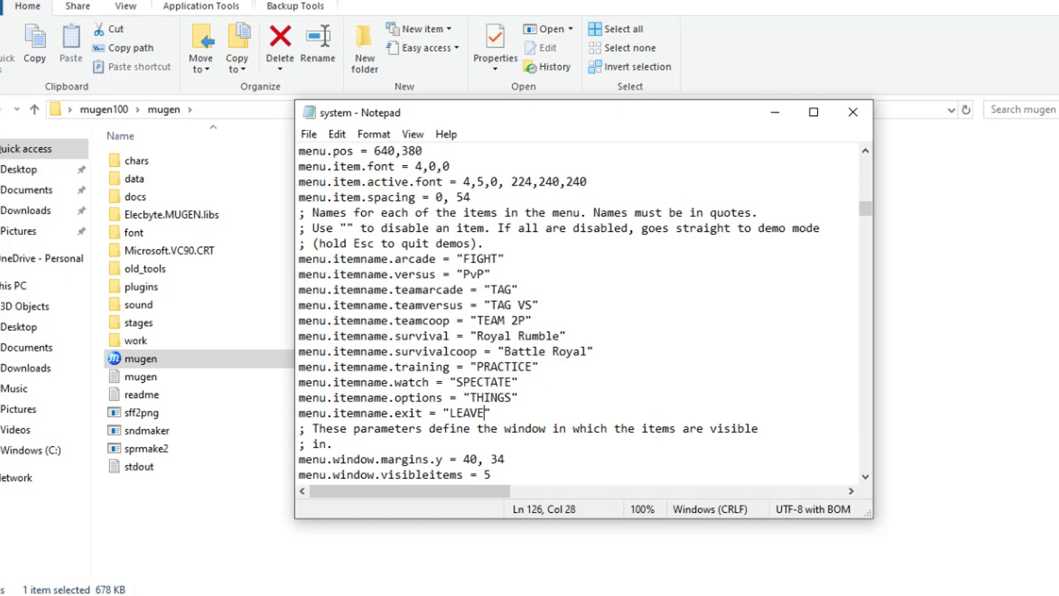
pyautogui.scroll(-2, 576, 311)
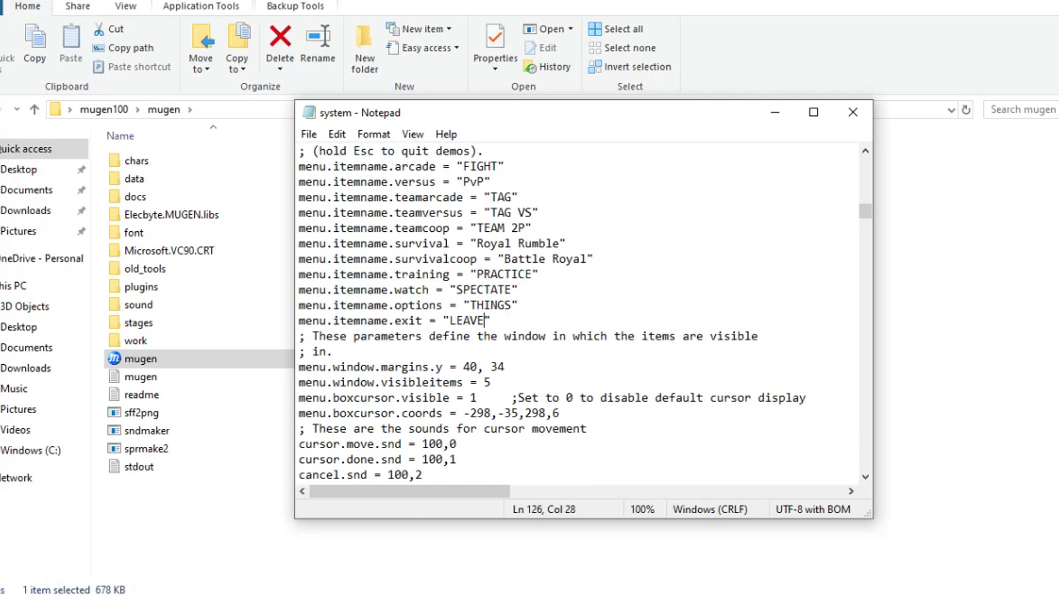